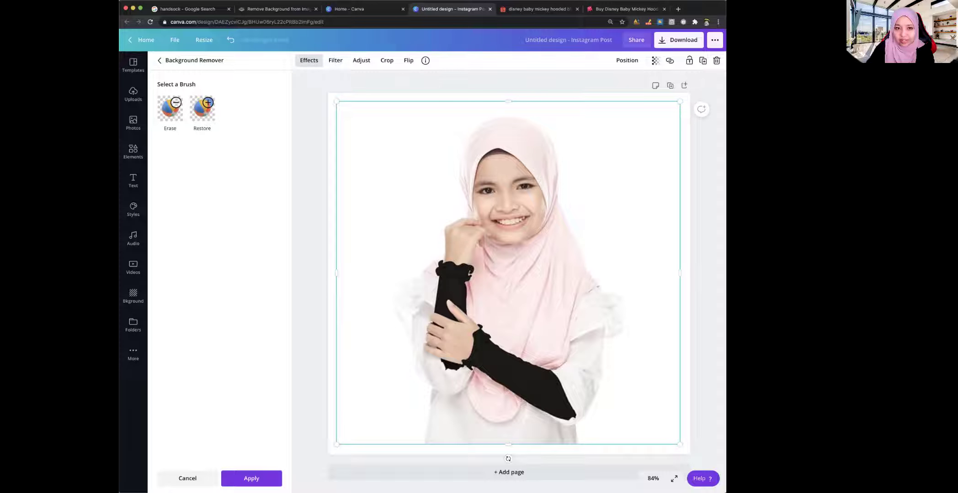
- Erase part of the girl's face with the Erase brush at size 25, and paint it back with the Restore brush
{"action": "left_click", "coordinate": [169, 108]}
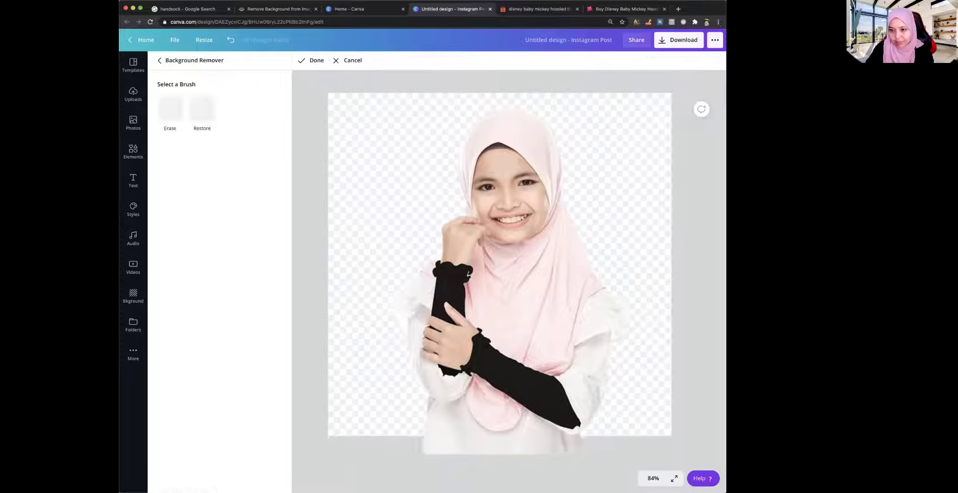
{"action": "mouse_move", "coordinate": [521, 197]}
{"action": "left_mouse_down"}
{"action": "mouse_move", "coordinate": [518, 186]}
{"action": "mouse_move", "coordinate": [535, 183]}
{"action": "mouse_move", "coordinate": [519, 185]}
{"action": "mouse_move", "coordinate": [523, 206]}
{"action": "mouse_move", "coordinate": [486, 206]}
{"action": "mouse_move", "coordinate": [516, 196]}
{"action": "mouse_move", "coordinate": [503, 186]}
{"action": "left_mouse_up"}
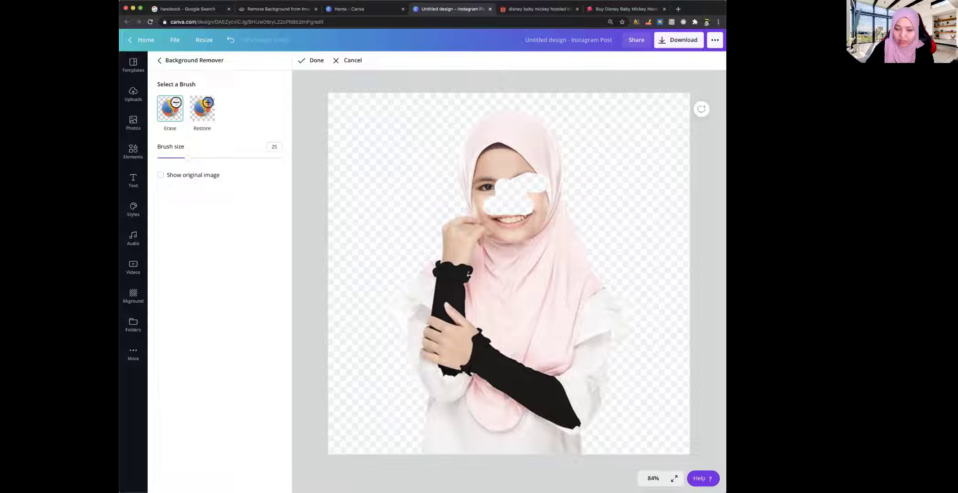
{"action": "left_click", "coordinate": [202, 108]}
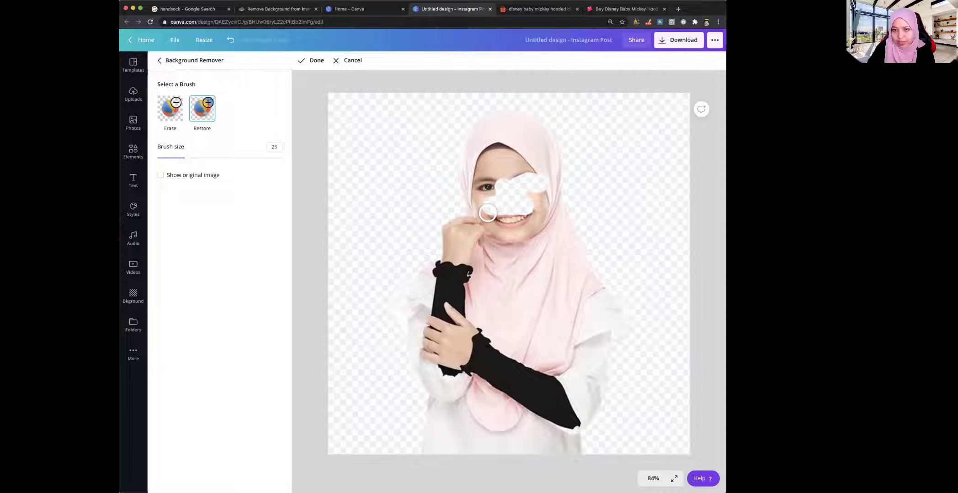
{"action": "mouse_move", "coordinate": [487, 213]}
{"action": "left_mouse_down"}
{"action": "mouse_move", "coordinate": [501, 232]}
{"action": "mouse_move", "coordinate": [501, 192]}
{"action": "mouse_move", "coordinate": [507, 187]}
{"action": "mouse_move", "coordinate": [515, 220]}
{"action": "mouse_move", "coordinate": [530, 200]}
{"action": "mouse_move", "coordinate": [540, 181]}
{"action": "left_mouse_up"}
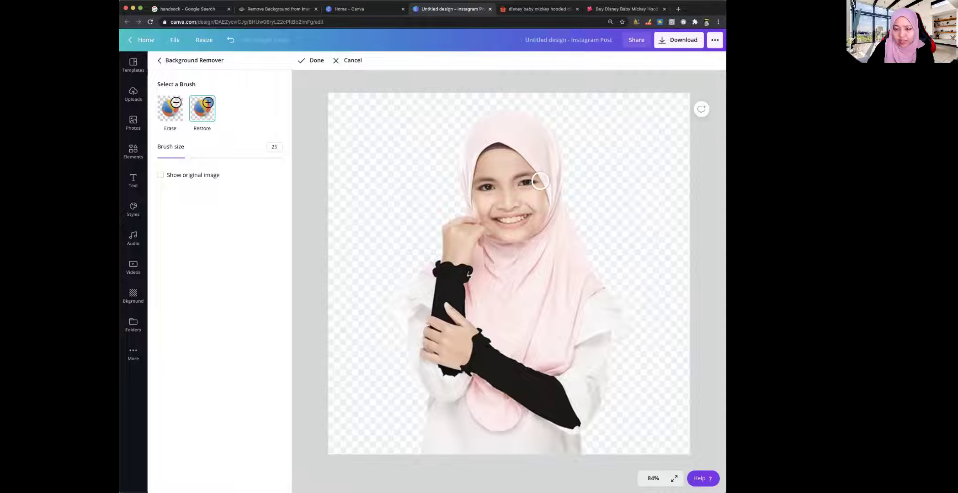
- Try the Restore brush on the background beside the girl's head, erase the background there, and finish the background removal edit
{"action": "mouse_move", "coordinate": [393, 146]}
{"action": "left_mouse_down"}
{"action": "mouse_move", "coordinate": [404, 128]}
{"action": "mouse_move", "coordinate": [428, 146]}
{"action": "mouse_move", "coordinate": [411, 130]}
{"action": "mouse_move", "coordinate": [399, 158]}
{"action": "mouse_move", "coordinate": [396, 134]}
{"action": "mouse_move", "coordinate": [422, 131]}
{"action": "mouse_move", "coordinate": [424, 162]}
{"action": "mouse_move", "coordinate": [400, 159]}
{"action": "left_mouse_up"}
{"action": "left_click", "coordinate": [170, 108]}
{"action": "mouse_move", "coordinate": [410, 117]}
{"action": "left_mouse_down"}
{"action": "mouse_move", "coordinate": [392, 170]}
{"action": "mouse_move", "coordinate": [407, 116]}
{"action": "mouse_move", "coordinate": [411, 163]}
{"action": "mouse_move", "coordinate": [417, 120]}
{"action": "mouse_move", "coordinate": [421, 152]}
{"action": "left_mouse_up"}
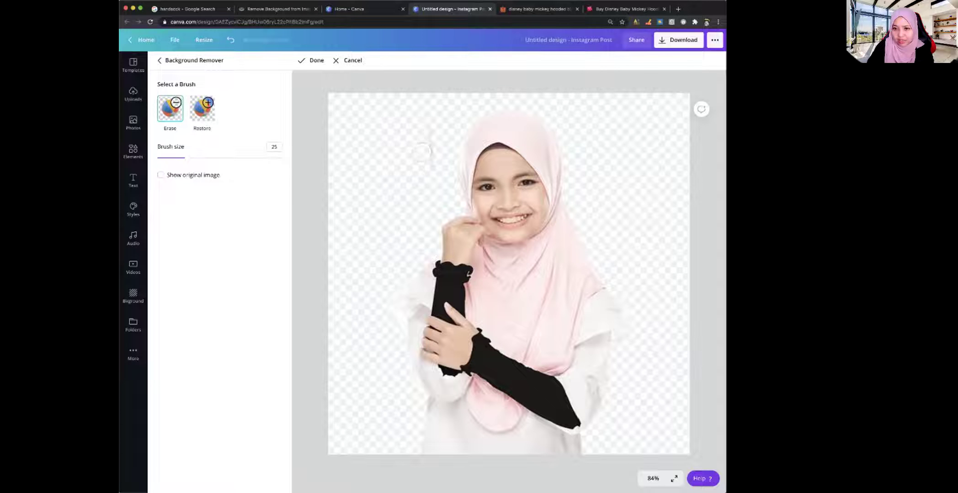
{"action": "left_click", "coordinate": [312, 60]}
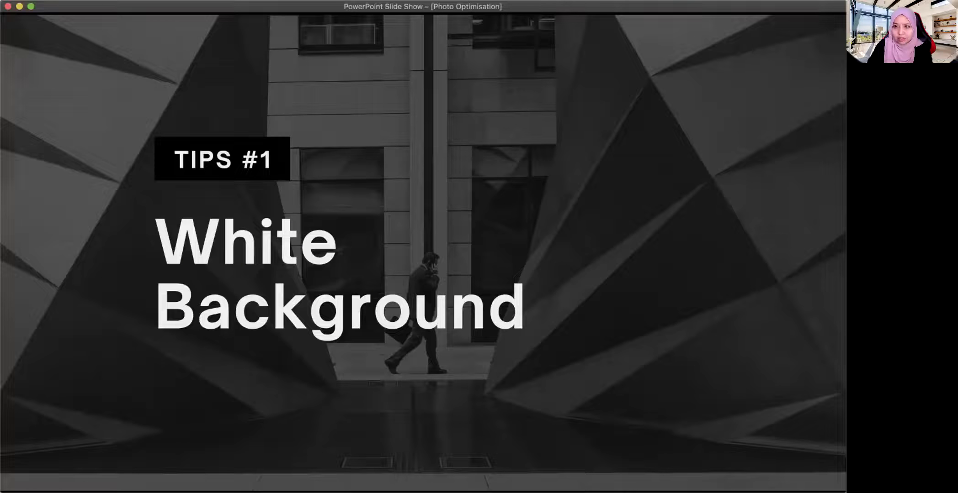
{"action": "key", "text": "Right"}
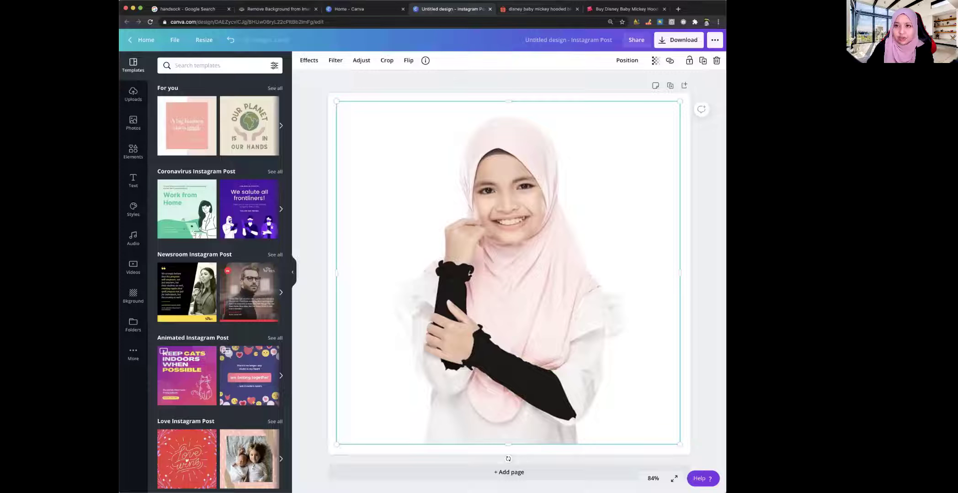
- Switch to the Shopee results for "disney baby mickey hooded blanket" and examine the cover images the sellers use
{"action": "left_click", "coordinate": [537, 9]}
{"action": "scroll", "coordinate": [302, 75], "scroll_direction": "up", "scroll_amount": 3}
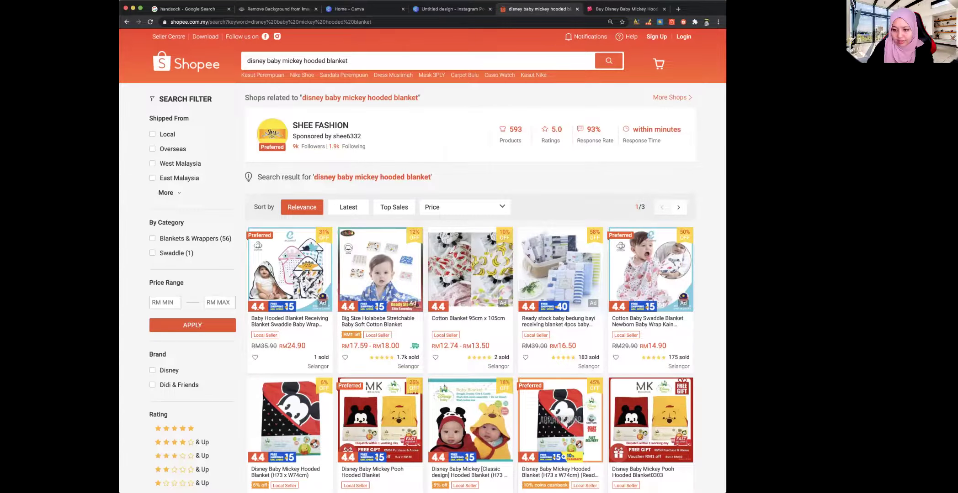
{"action": "scroll", "coordinate": [470, 92], "scroll_direction": "down", "scroll_amount": 15}
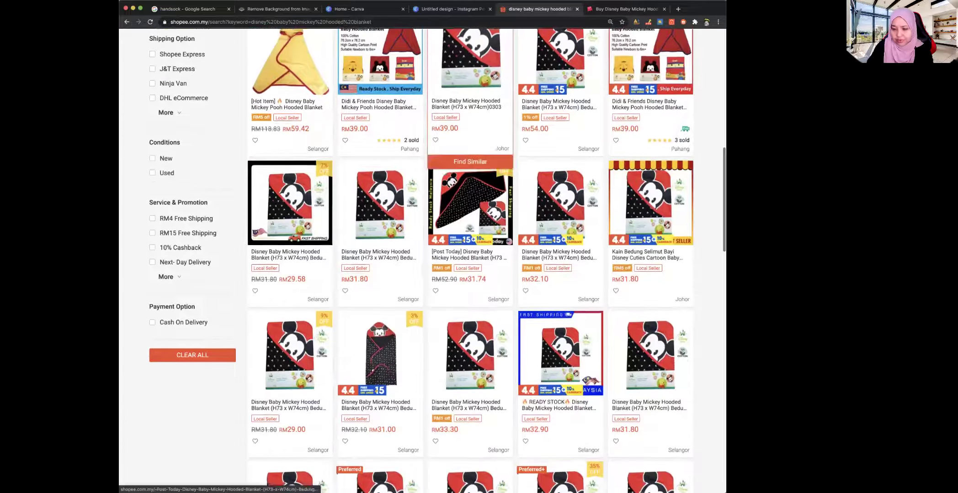
{"action": "scroll", "coordinate": [470, 116], "scroll_direction": "down", "scroll_amount": 15}
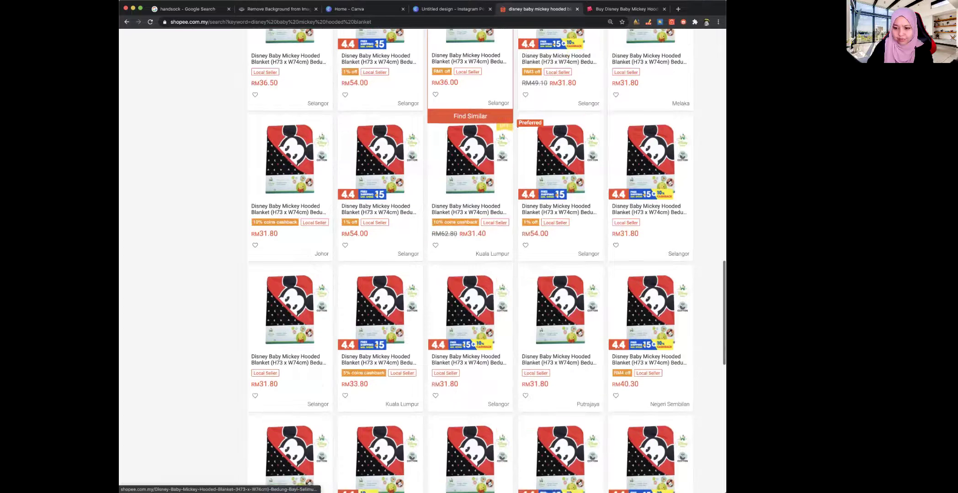
{"action": "scroll", "coordinate": [470, 228], "scroll_direction": "down", "scroll_amount": 2}
{"action": "scroll", "coordinate": [470, 228], "scroll_direction": "up", "scroll_amount": 3}
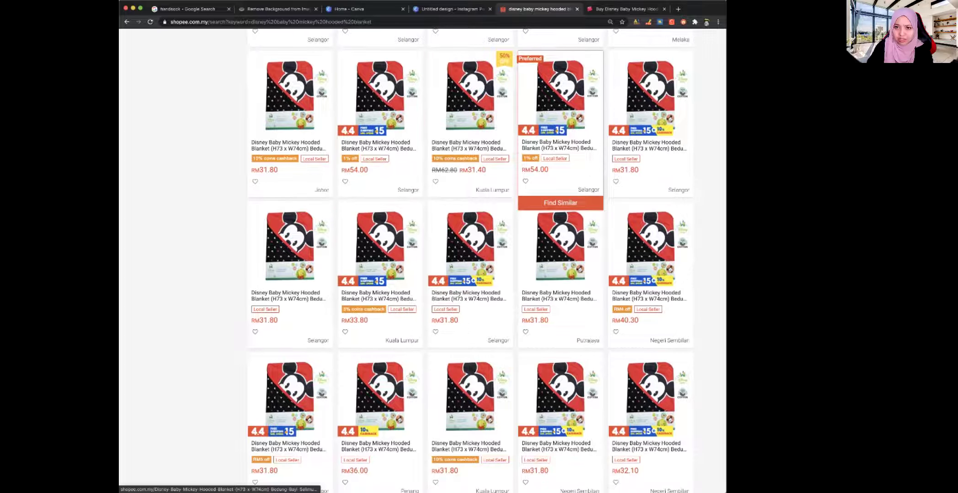
{"action": "scroll", "coordinate": [379, 196], "scroll_direction": "up", "scroll_amount": 2}
{"action": "scroll", "coordinate": [379, 228], "scroll_direction": "up", "scroll_amount": 4}
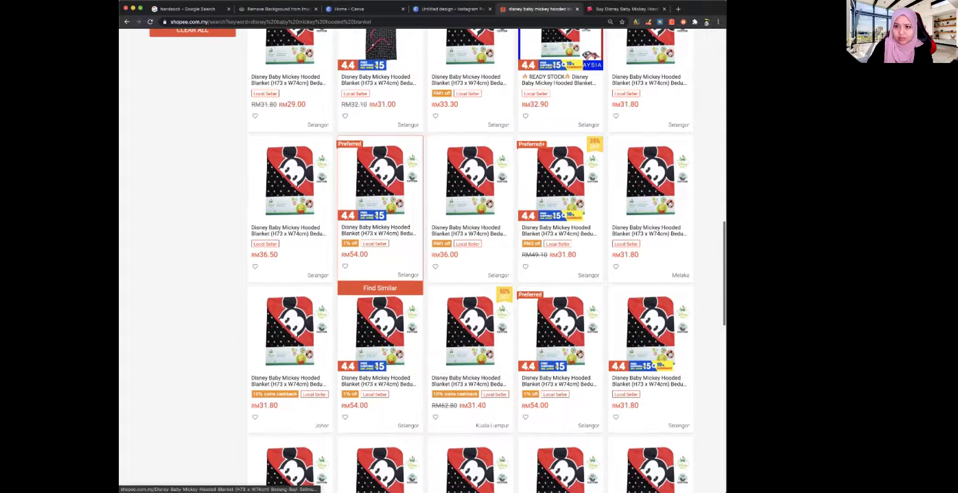
{"action": "scroll", "coordinate": [380, 183], "scroll_direction": "up", "scroll_amount": 1}
{"action": "scroll", "coordinate": [380, 183], "scroll_direction": "down", "scroll_amount": 1}
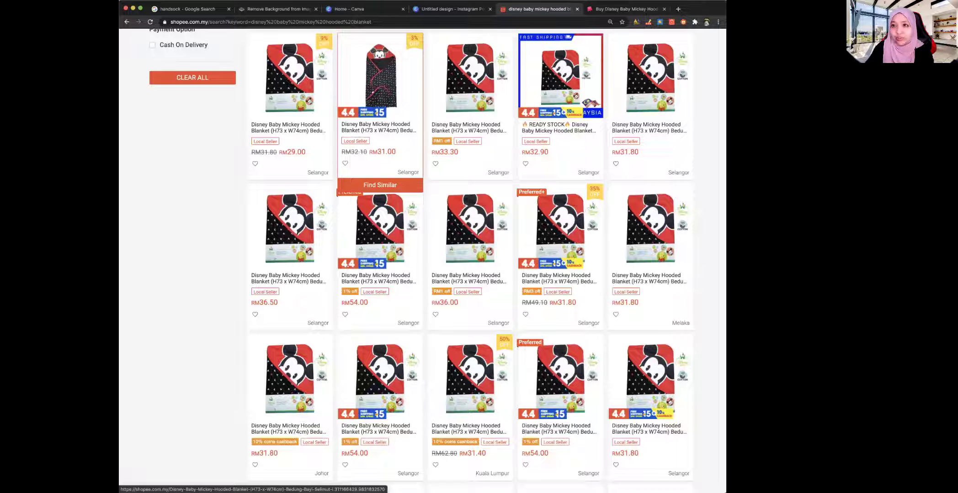
- Enlarge the blanket's main photo on the Save Value product page and compare it with the Shopee listings' cover images
{"action": "key", "text": "ctrl+Tab"}
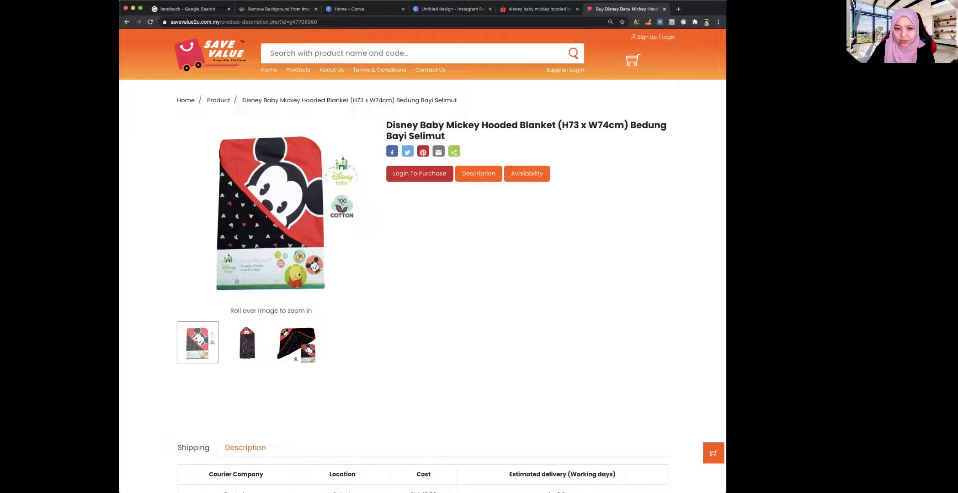
{"action": "left_click", "coordinate": [230, 222]}
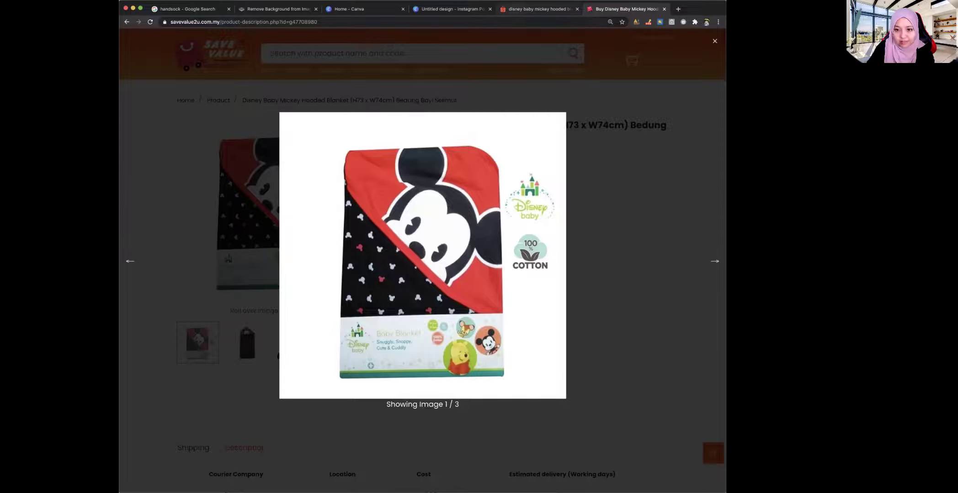
{"action": "left_click", "coordinate": [538, 9]}
{"action": "scroll", "coordinate": [559, 215], "scroll_direction": "down", "scroll_amount": 3}
{"action": "scroll", "coordinate": [560, 229], "scroll_direction": "down", "scroll_amount": 1}
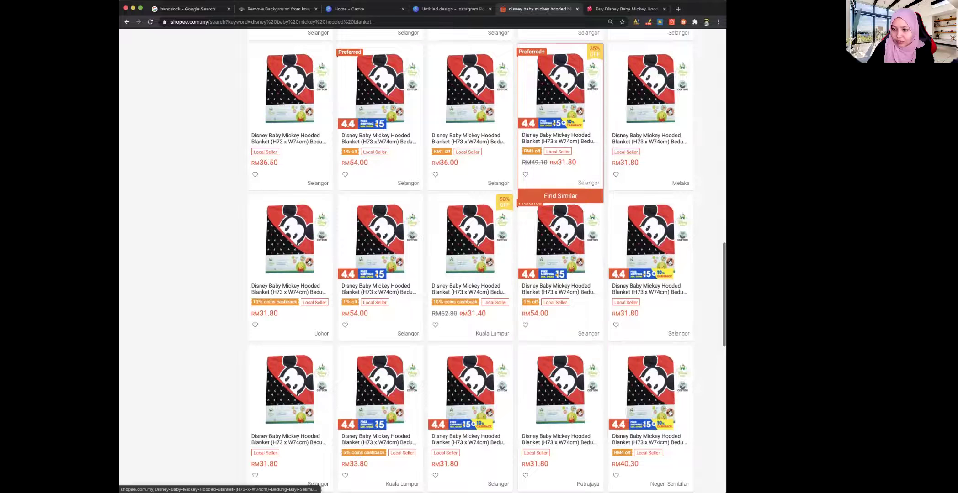
{"action": "scroll", "coordinate": [560, 274], "scroll_direction": "up", "scroll_amount": 3}
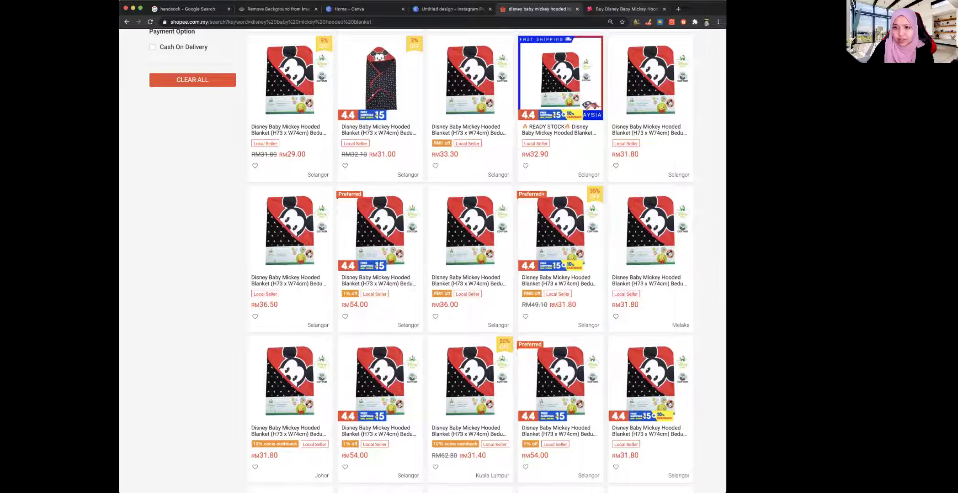
- Copy the third blanket image, showing the unfolded and packaged product, from the Save Value product gallery
{"action": "key", "text": "ctrl+Tab"}
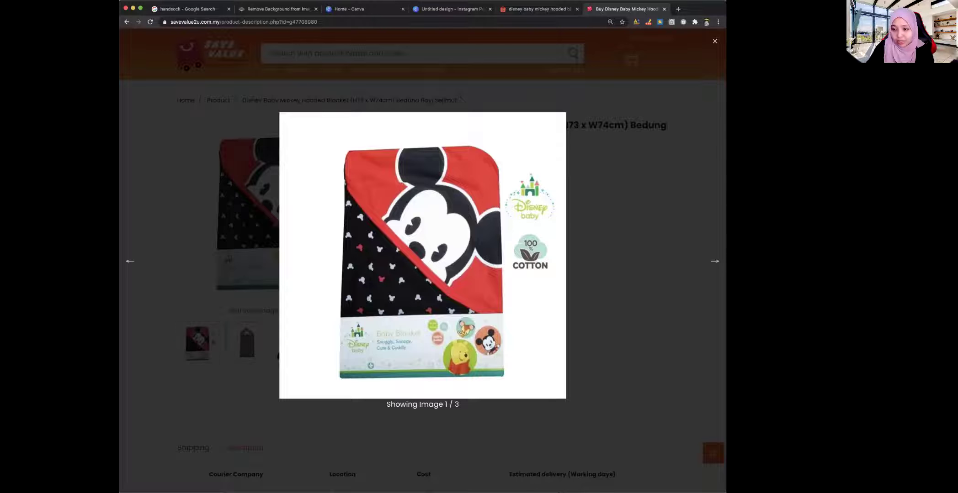
{"action": "key", "text": "Right"}
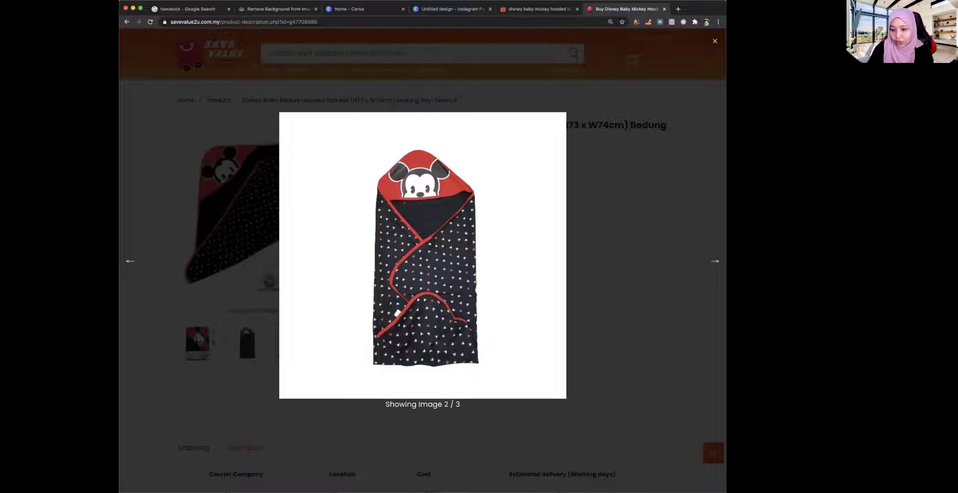
{"action": "key", "text": "Right"}
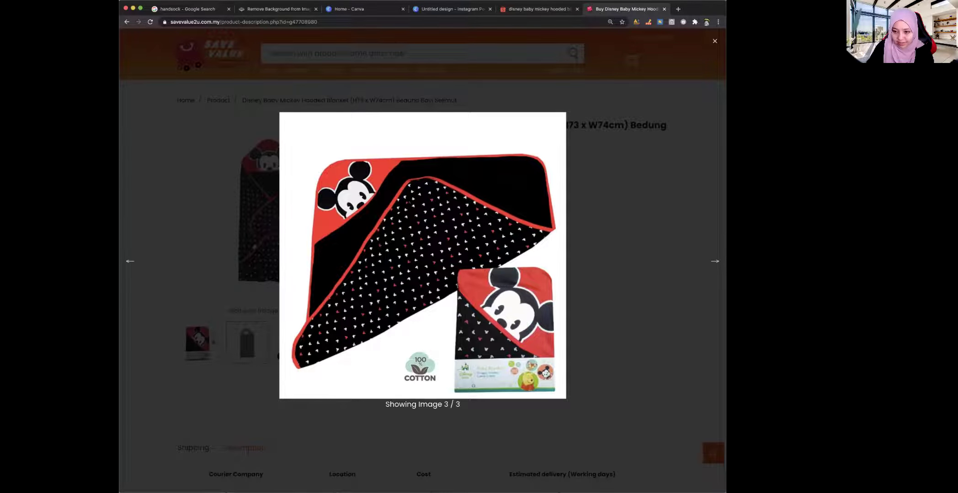
{"action": "right_click", "coordinate": [464, 257]}
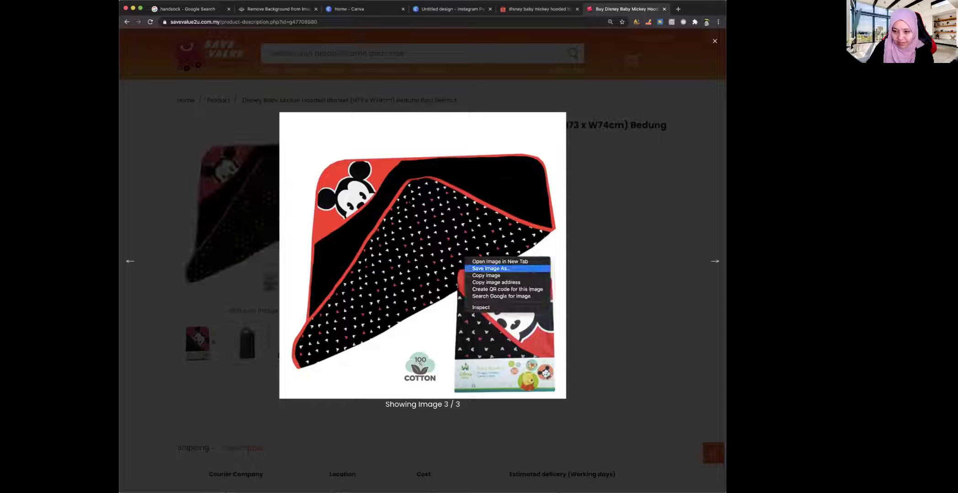
{"action": "left_click", "coordinate": [486, 276]}
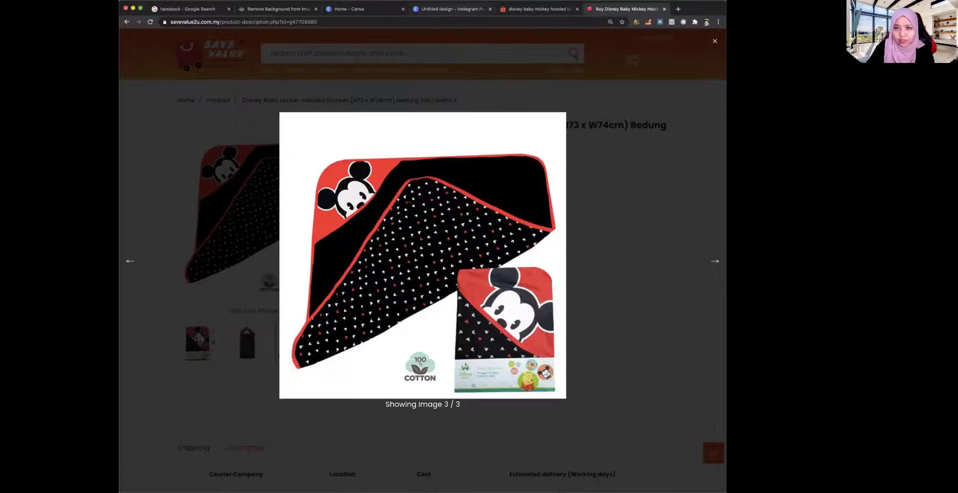
- Switch to the Canva design, add a blank second page and paste the copied blanket image onto it
{"action": "left_click", "coordinate": [450, 9]}
{"action": "left_click", "coordinate": [684, 85]}
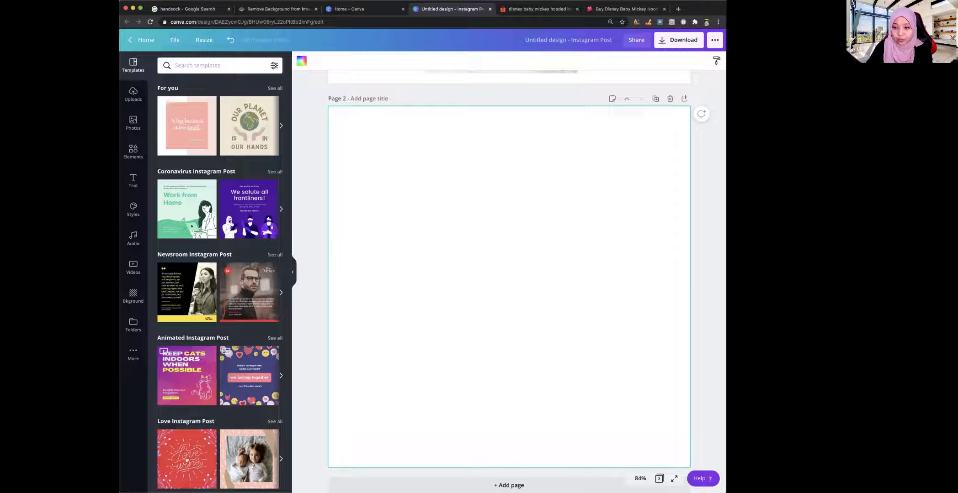
{"action": "key", "text": "super+v"}
- Enlarge the blanket image to nearly fill page 2, trimming its blank upper strip and centring it horizontally
{"action": "left_click_drag", "start_coordinate": [400, 178], "coordinate": [354, 131]}
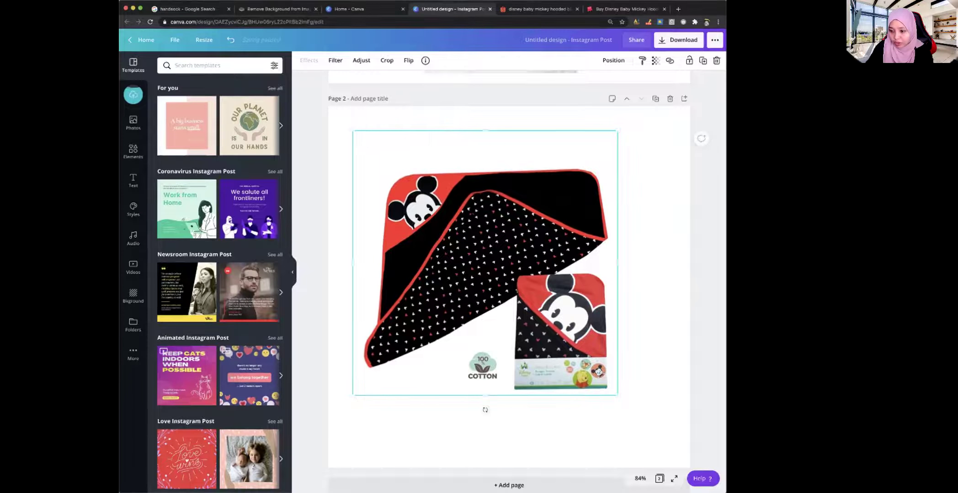
{"action": "left_click_drag", "start_coordinate": [617, 395], "coordinate": [680, 457]}
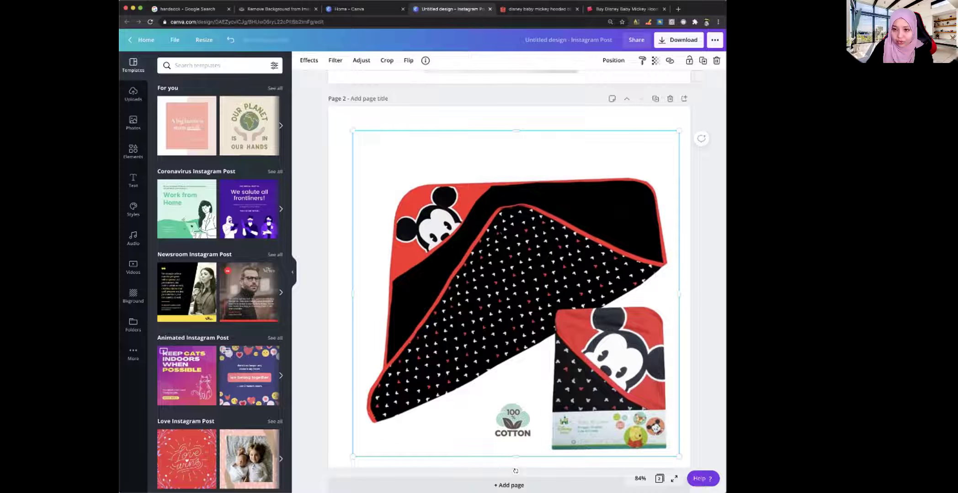
{"action": "left_click_drag", "start_coordinate": [516, 132], "coordinate": [516, 160]}
{"action": "left_click_drag", "start_coordinate": [515, 283], "coordinate": [508, 283]}
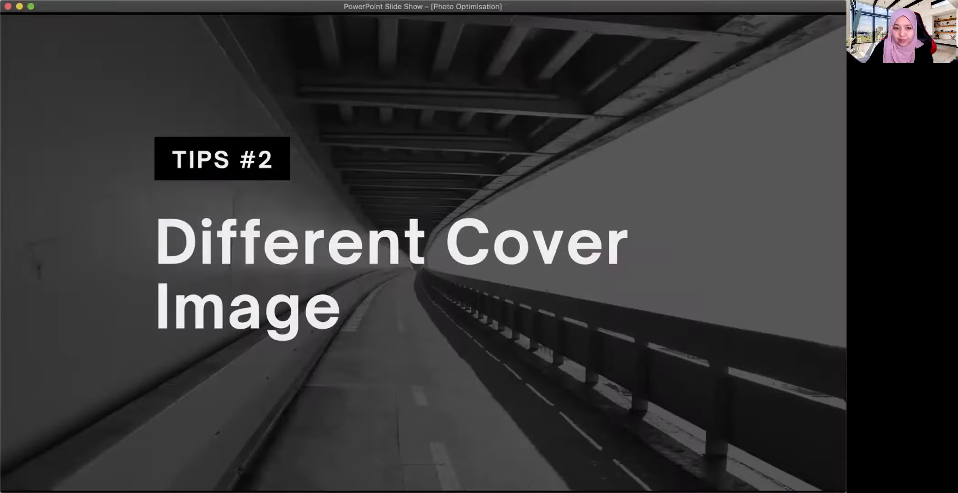
{"action": "key", "text": "Right"}
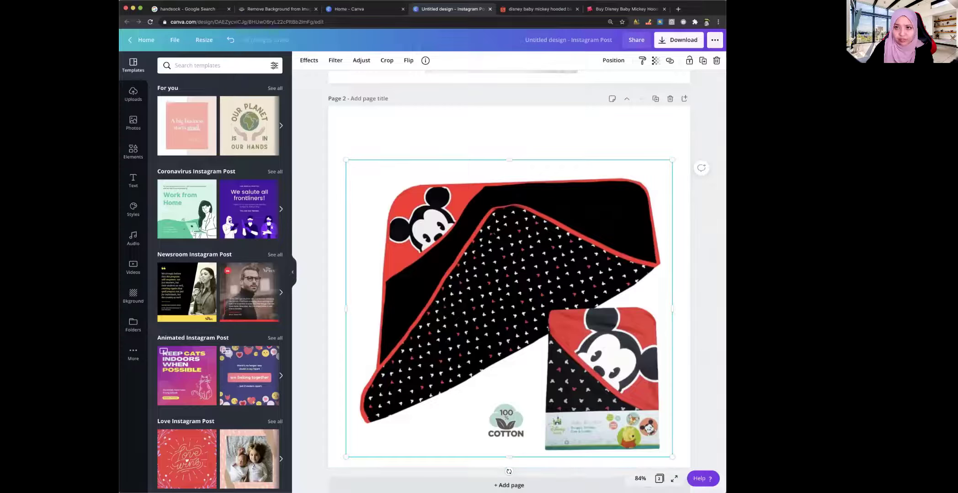
- Review the cover images of the competing Shopee blanket listings and return to the Canva design
{"action": "key", "text": "ctrl+Tab"}
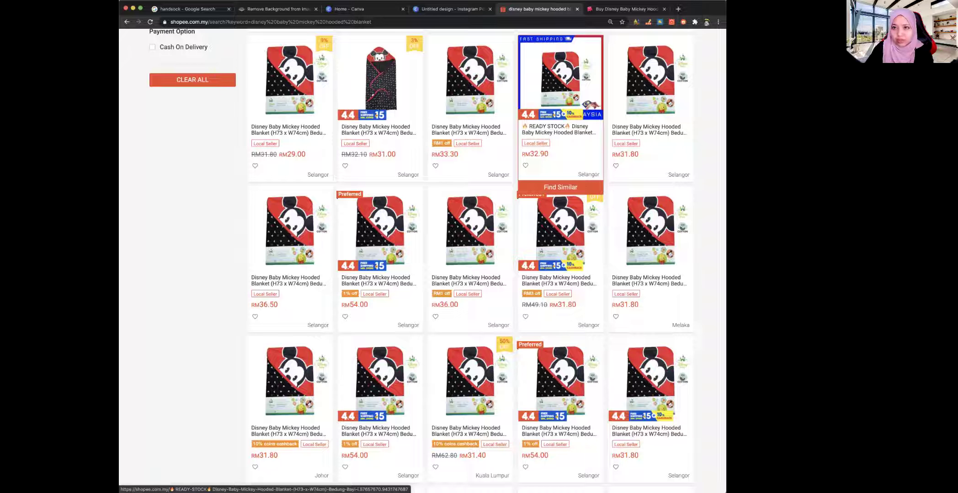
{"action": "left_click", "coordinate": [450, 9]}
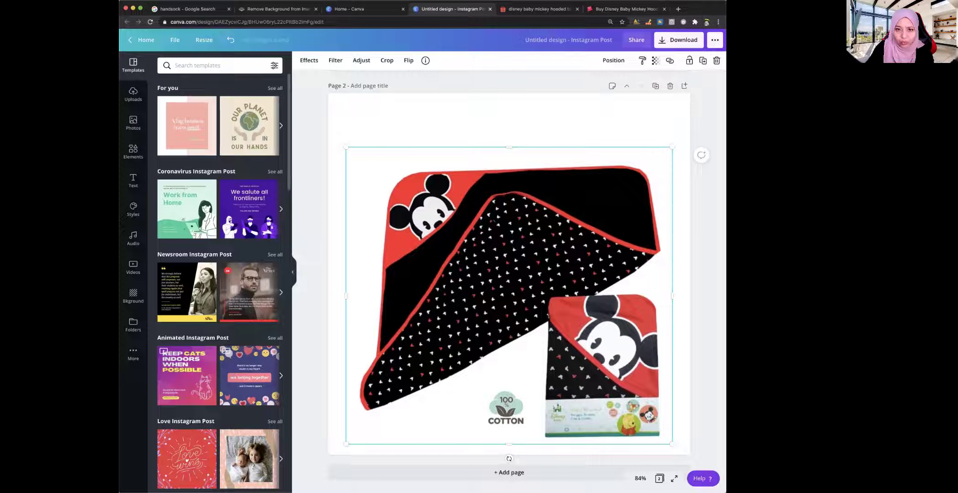
- Deselect the blanket image and search the design elements for "square"
{"action": "key", "text": "Escape"}
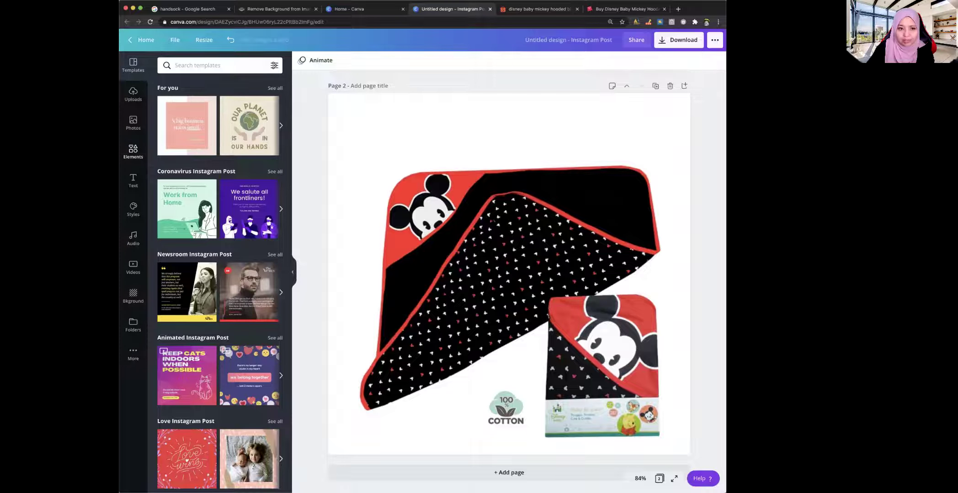
{"action": "left_click", "coordinate": [133, 151]}
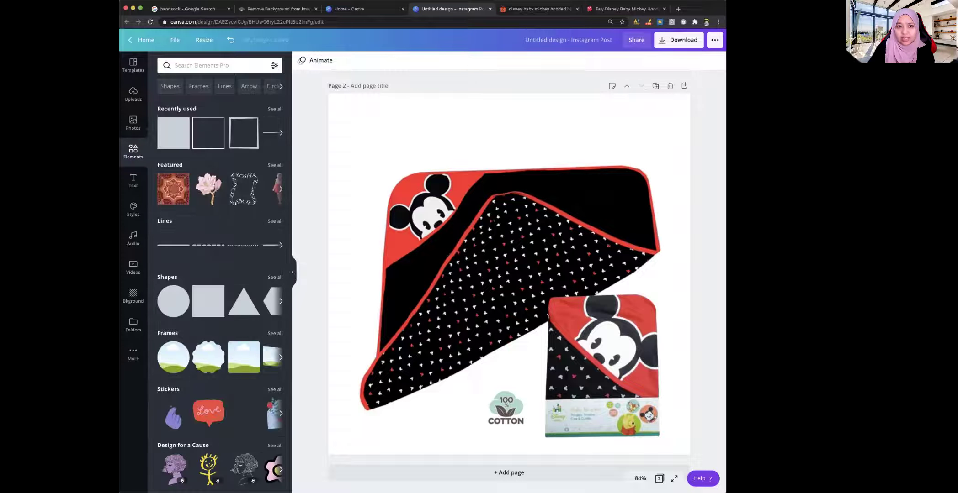
{"action": "left_click", "coordinate": [201, 65]}
{"action": "left_click", "coordinate": [237, 101]}
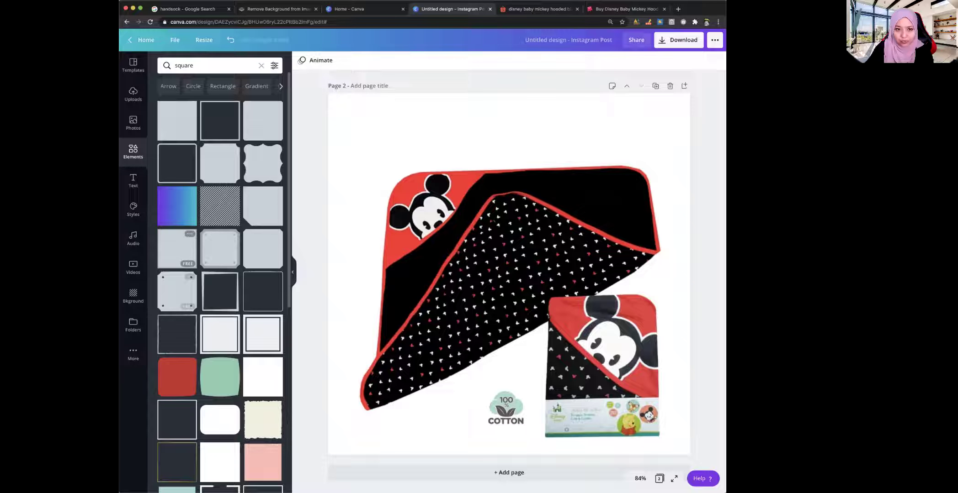
- Add the rounded square outline to page 2 and enlarge it to frame the whole page
{"action": "left_click", "coordinate": [177, 163]}
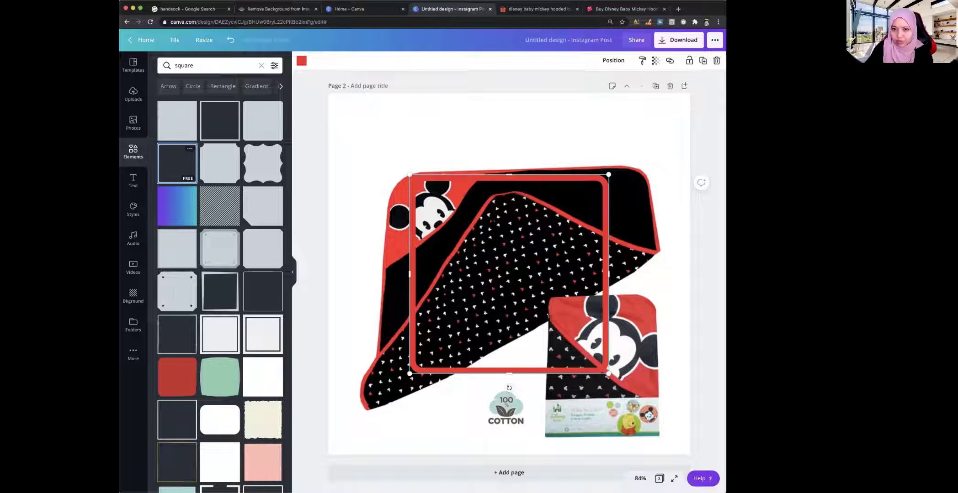
{"action": "left_click_drag", "start_coordinate": [409, 175], "coordinate": [328, 94]}
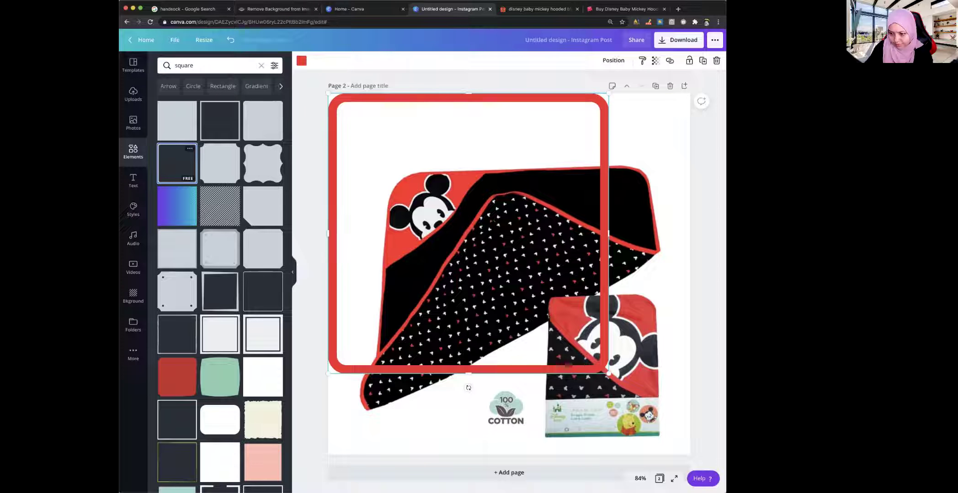
{"action": "left_click_drag", "start_coordinate": [608, 373], "coordinate": [675, 477]}
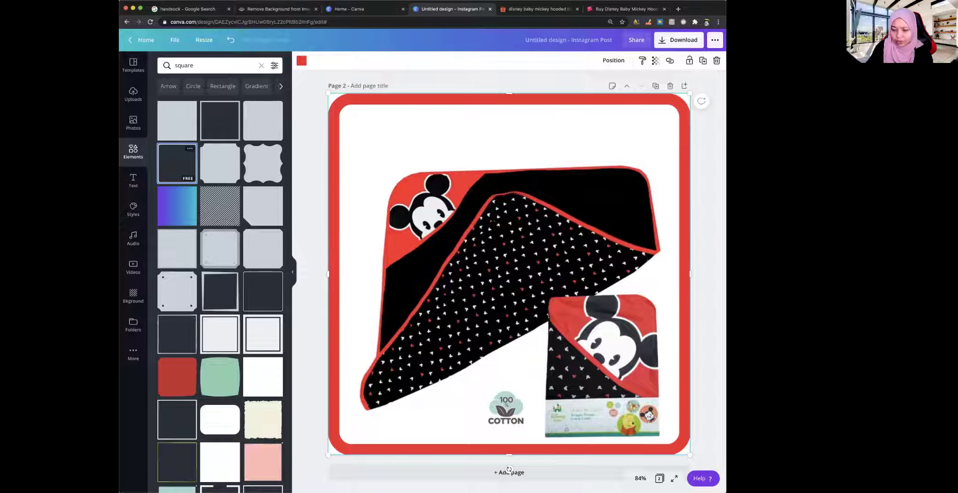
- Try red, blue, green, turquoise and grey on the page 2 frame and settle on black
{"action": "left_click", "coordinate": [301, 61]}
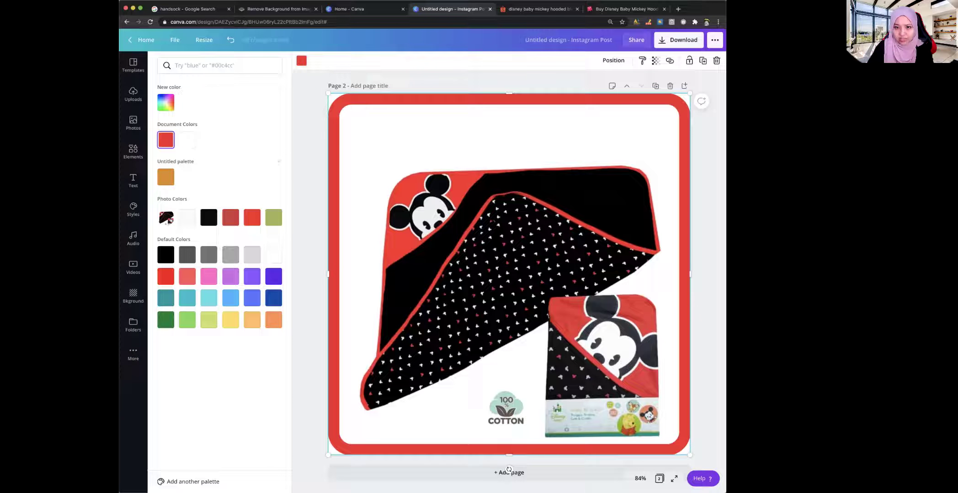
{"action": "left_click", "coordinate": [208, 218]}
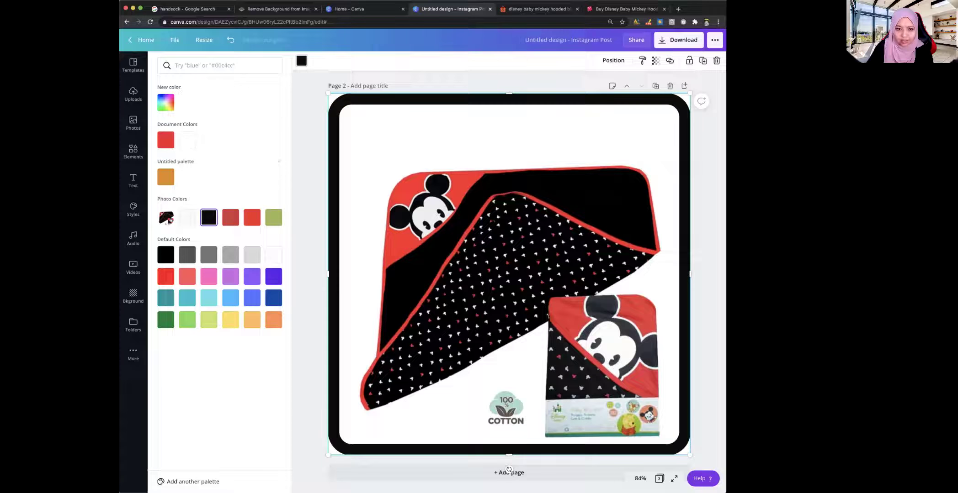
{"action": "left_click", "coordinate": [252, 218]}
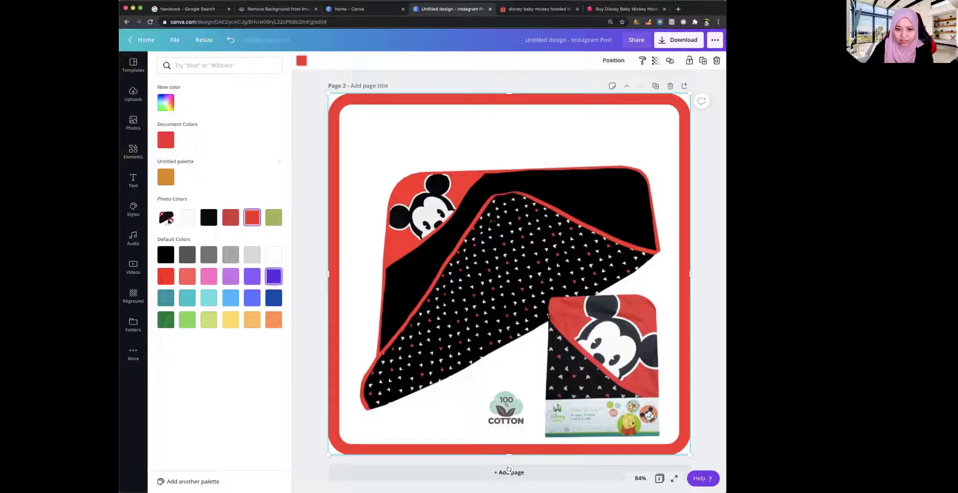
{"action": "left_click", "coordinate": [273, 298]}
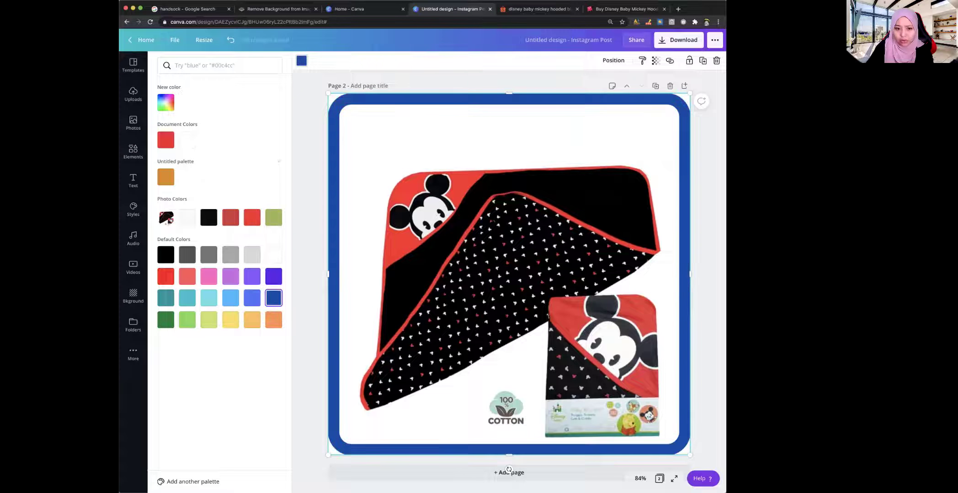
{"action": "left_click", "coordinate": [187, 320]}
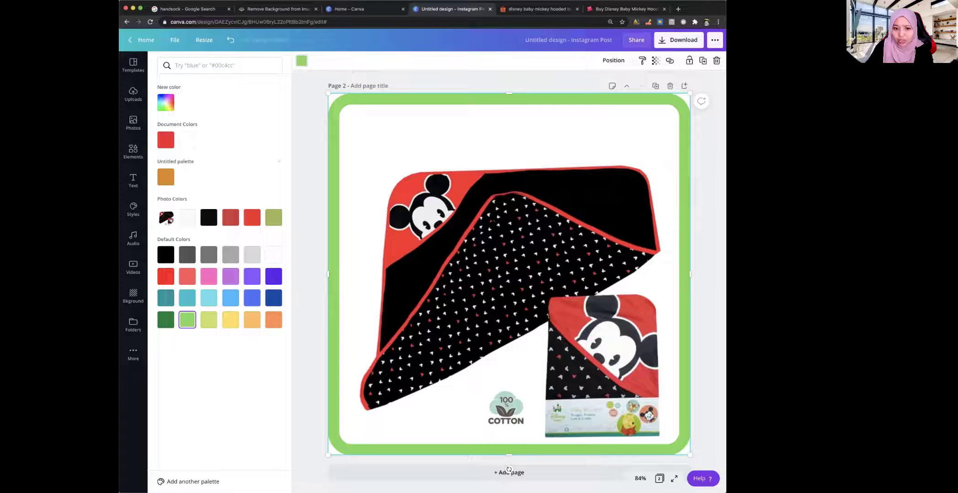
{"action": "left_click", "coordinate": [209, 298]}
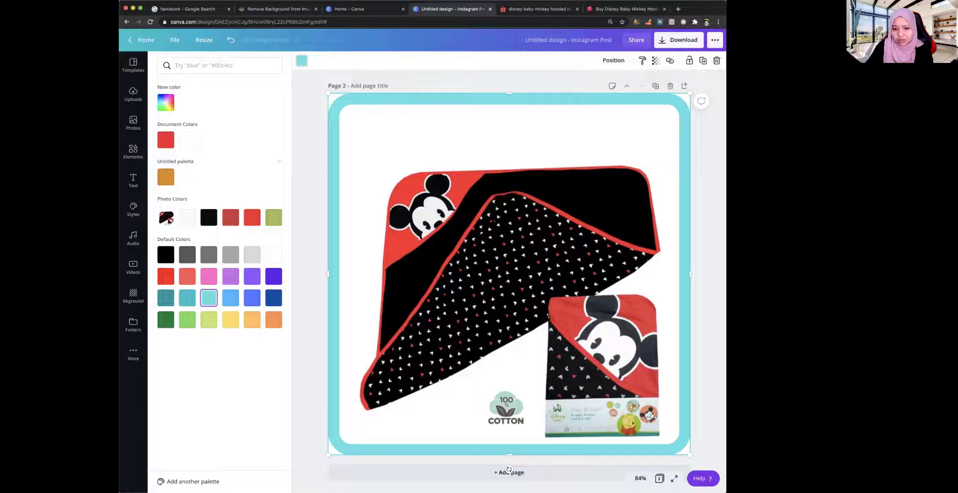
{"action": "left_click", "coordinate": [251, 254]}
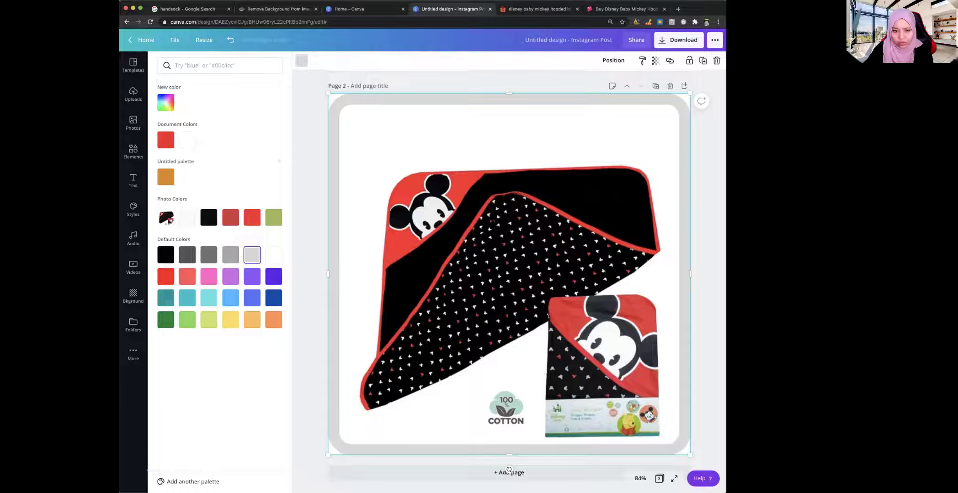
{"action": "left_click", "coordinate": [166, 255]}
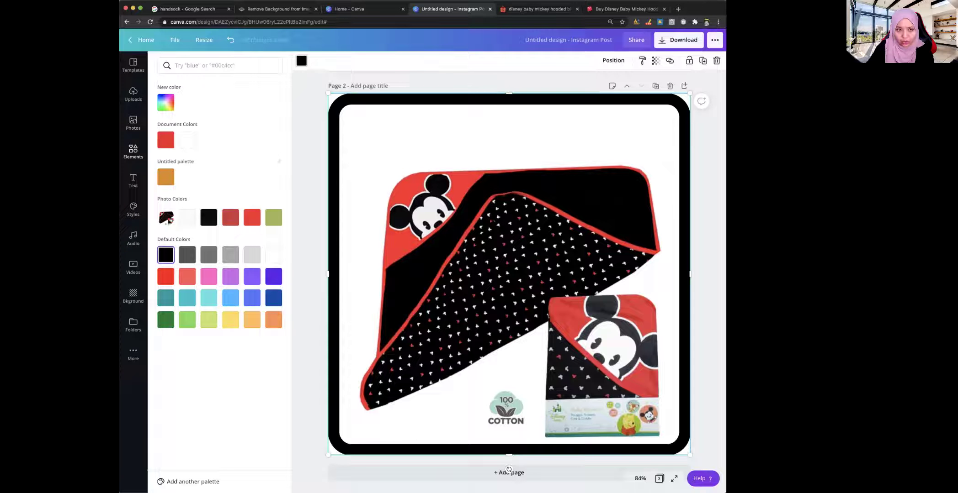
- Add a red square shape and reshape it into a narrow banner spanning the upper inside edge of the frame
{"action": "left_click", "coordinate": [133, 151]}
{"action": "left_click", "coordinate": [208, 301]}
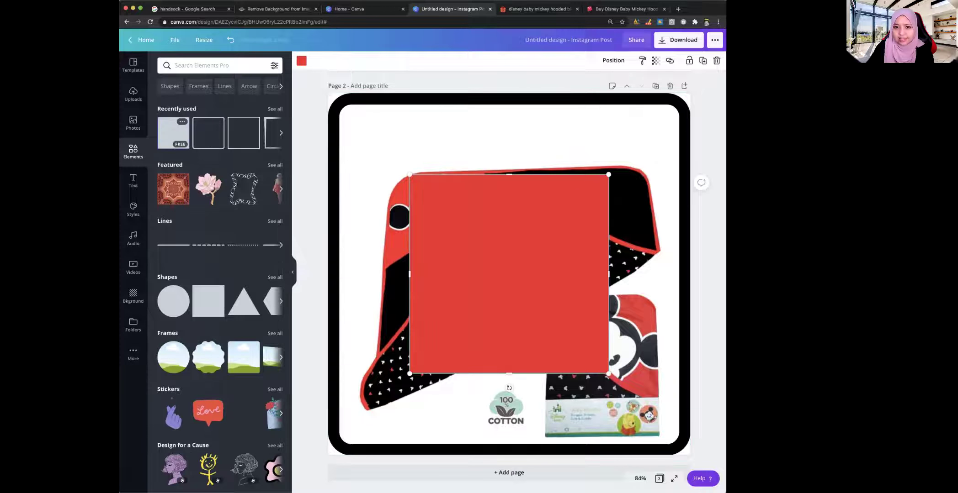
{"action": "left_click_drag", "start_coordinate": [508, 274], "coordinate": [438, 203]}
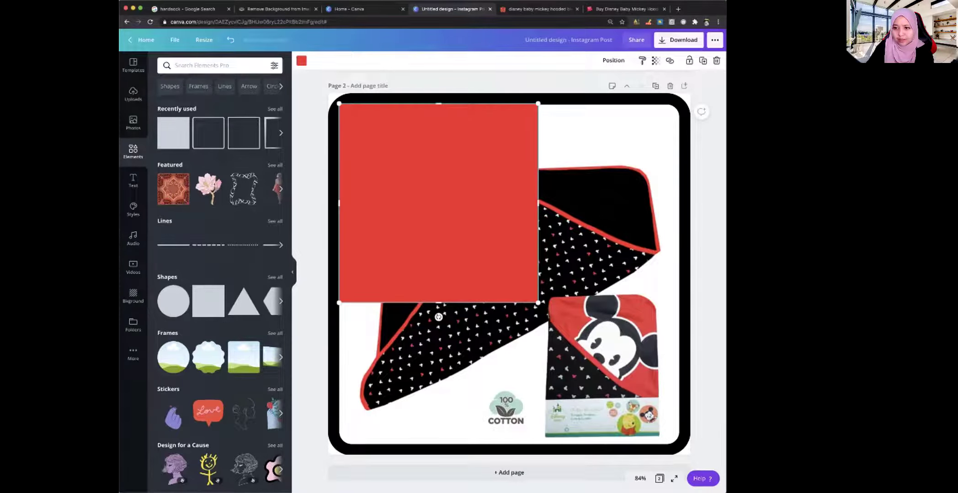
{"action": "left_click_drag", "start_coordinate": [538, 203], "coordinate": [680, 203]}
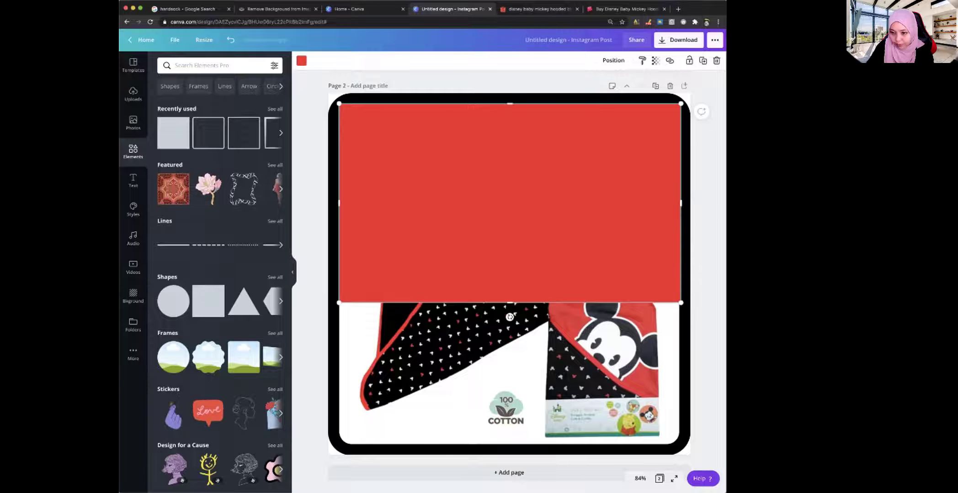
{"action": "left_click_drag", "start_coordinate": [510, 303], "coordinate": [510, 152]}
- Bring the black frame forward so that it overlaps the edges of the red banner
{"action": "left_click", "coordinate": [509, 452]}
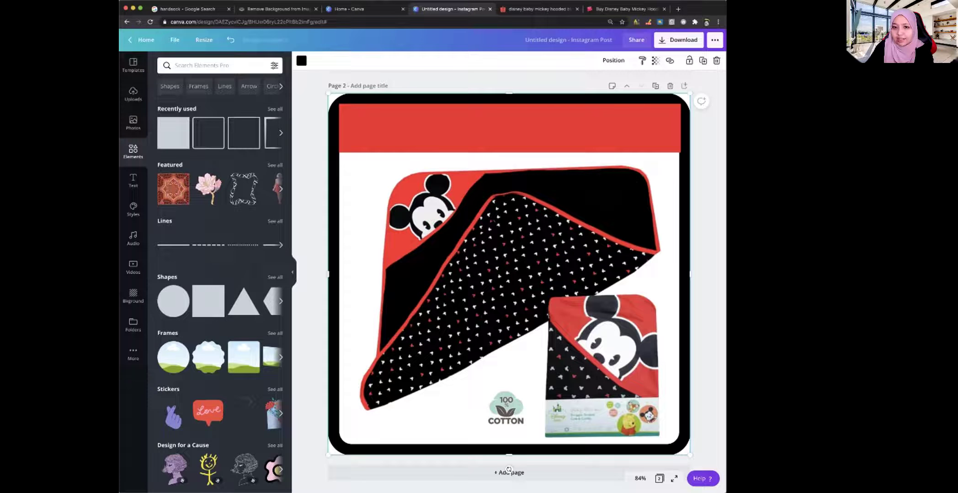
{"action": "left_click", "coordinate": [613, 60]}
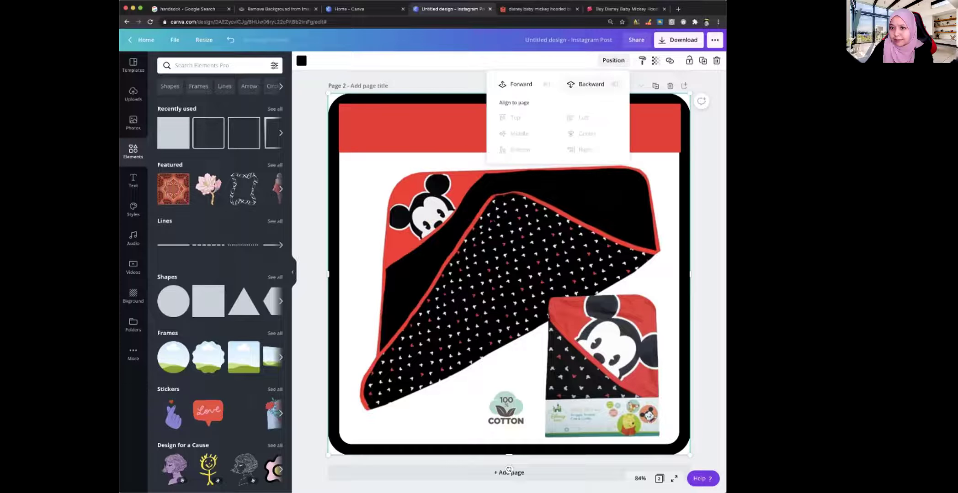
{"action": "left_click", "coordinate": [521, 84]}
{"action": "left_click", "coordinate": [613, 60]}
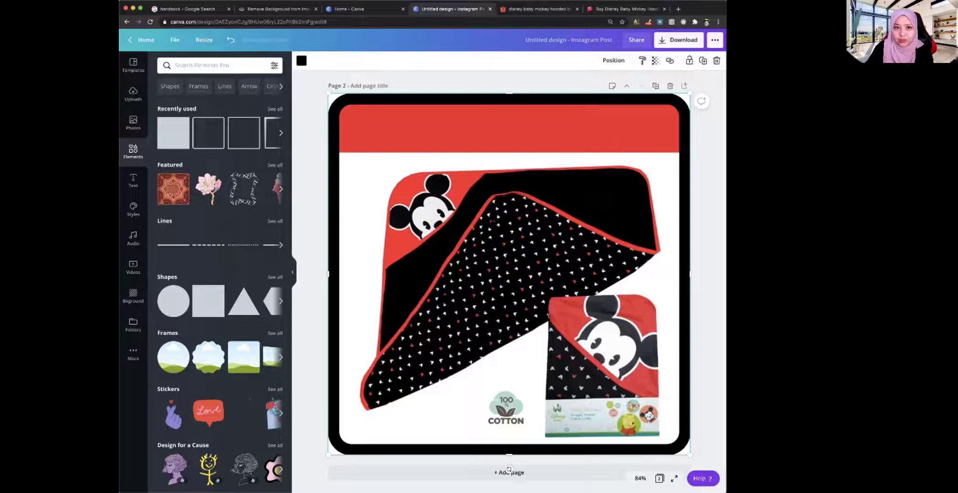
- Add a heading reading "FAST SHIPPING" and place it centred on the red banner
{"action": "left_click", "coordinate": [133, 181]}
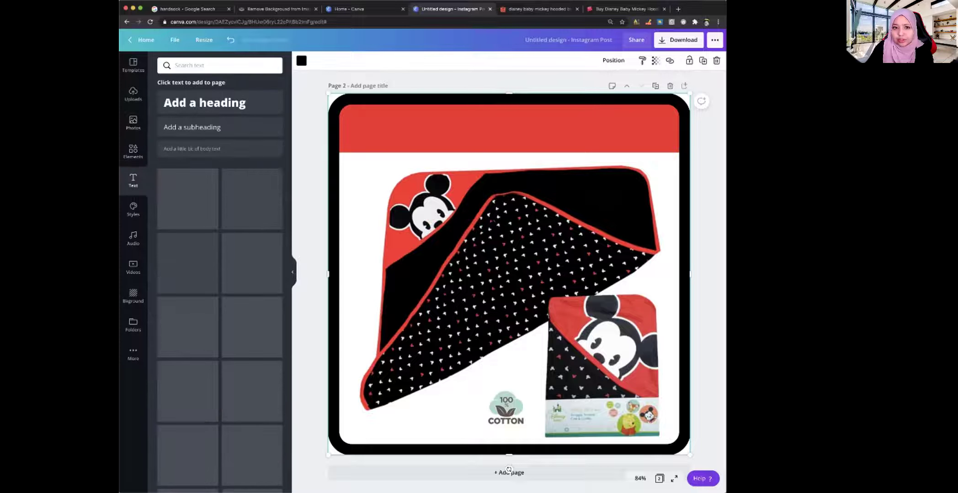
{"action": "key", "text": "t"}
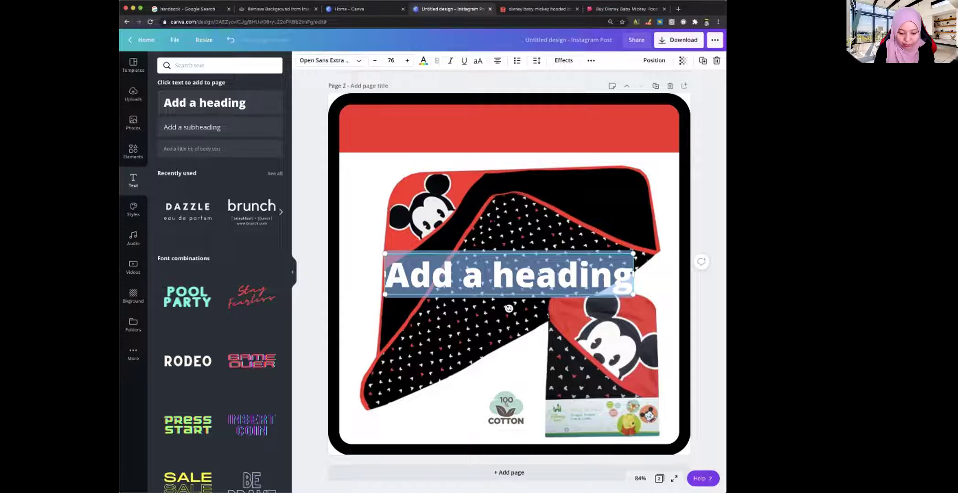
{"action": "type", "text": "FAST SHIP"}
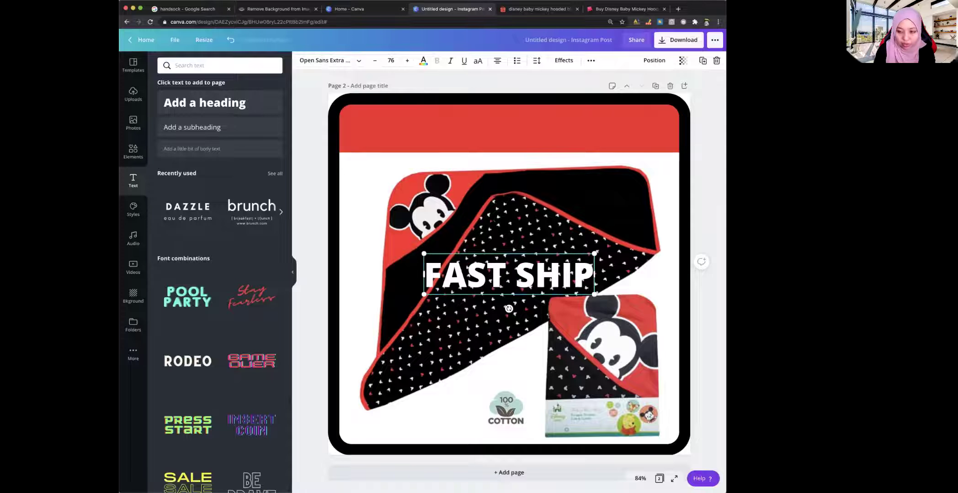
{"action": "type", "text": "PING"}
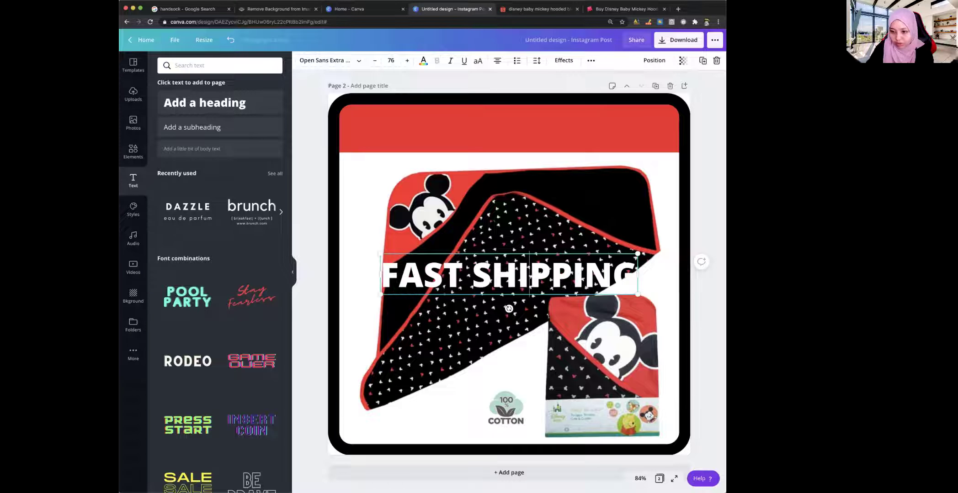
{"action": "left_click_drag", "start_coordinate": [509, 308], "coordinate": [510, 161]}
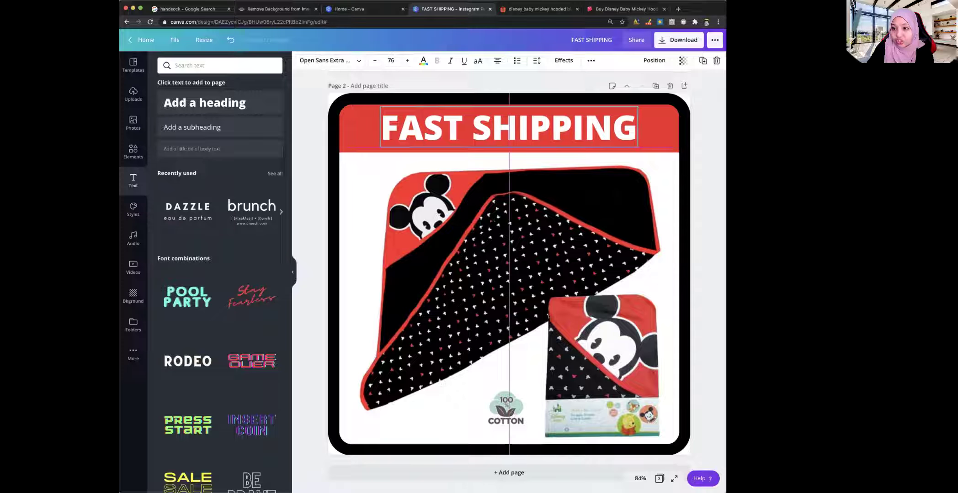
- Replace the banner heading's text with "SOLD MORE THAN 1,000 PCS"
{"action": "key", "text": "Return"}
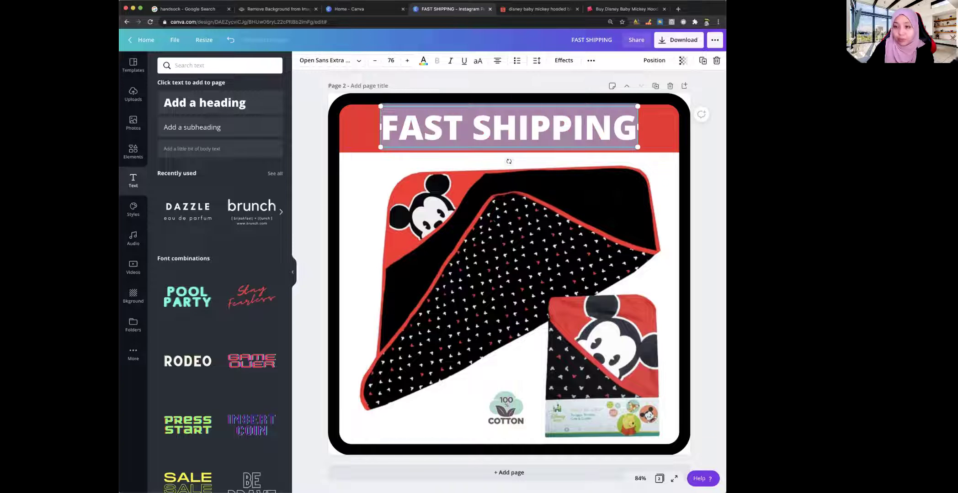
{"action": "type", "text": "SOLD"}
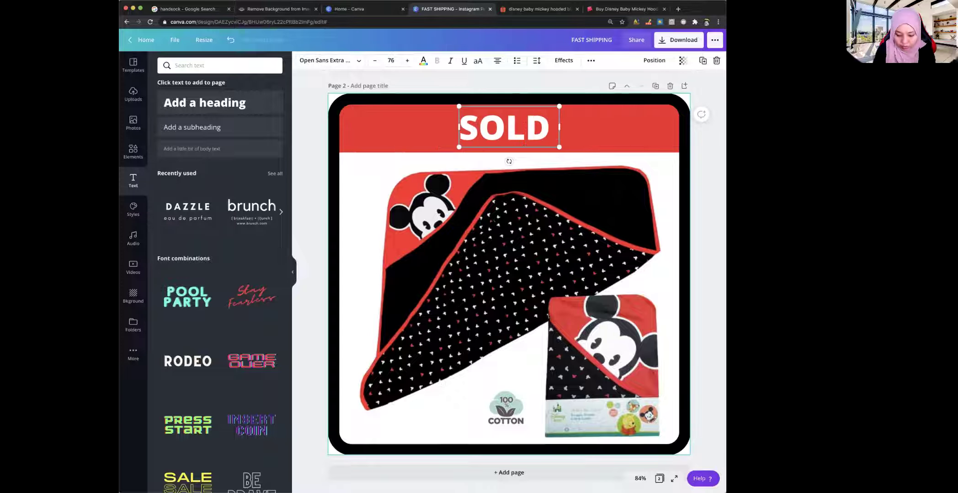
{"action": "type", "text": " MORE THAN"}
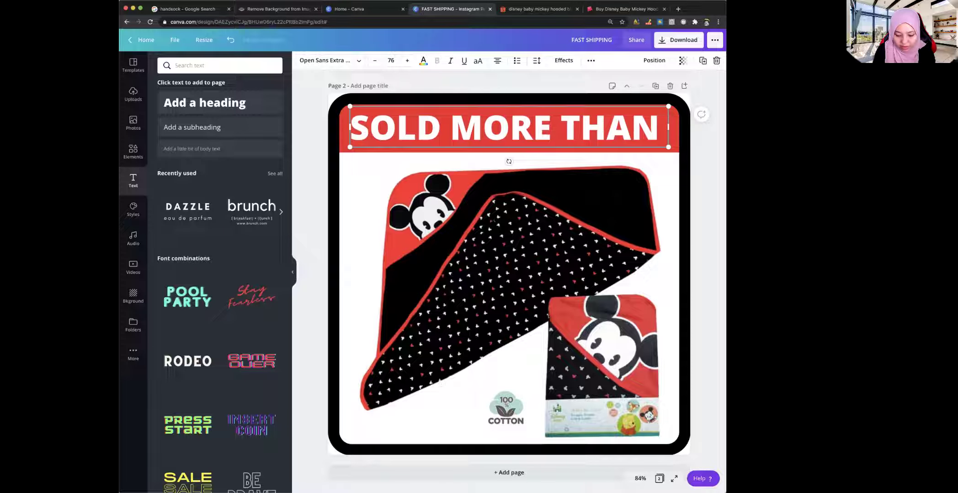
{"action": "type", "text": " 1,0000"}
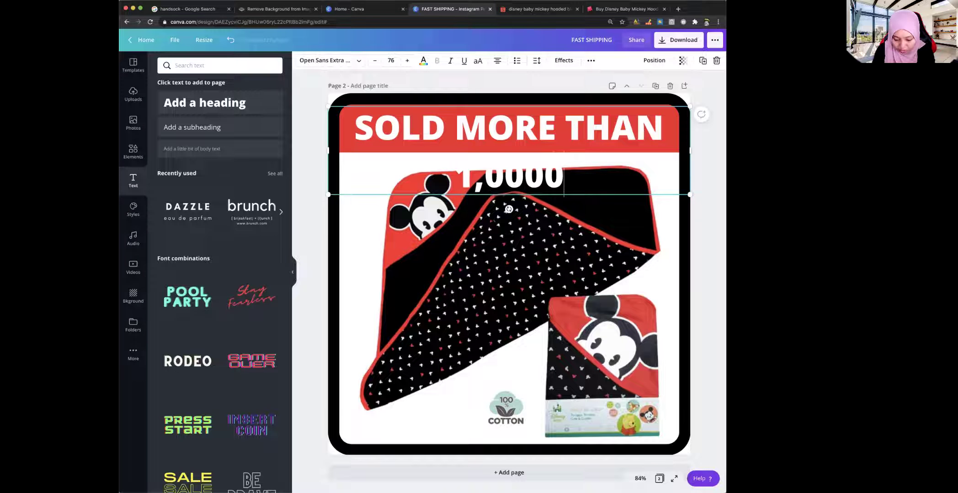
{"action": "key", "text": "BackSpace"}
{"action": "type", "text": "PCS"}
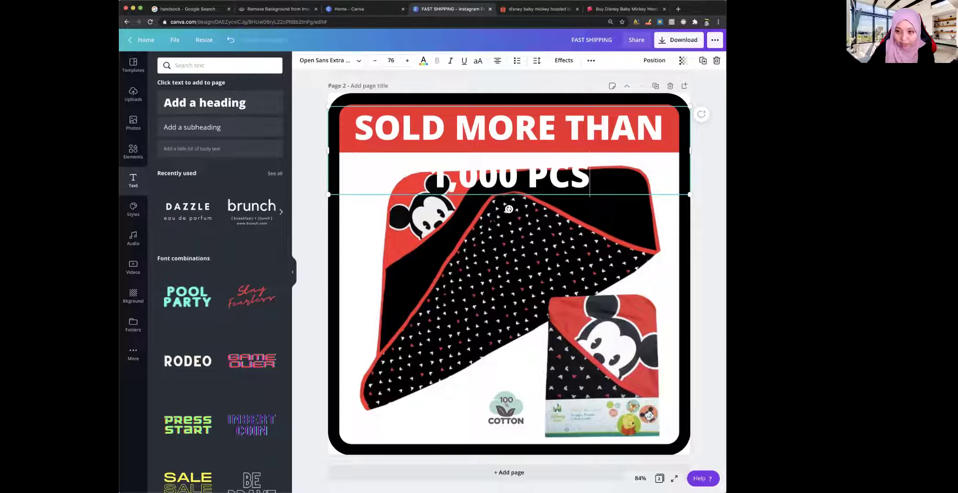
- Set the banner heading's font size to 48 and centre it vertically within the red banner
{"action": "key", "text": "ctrl+a"}
{"action": "left_click", "coordinate": [391, 60]}
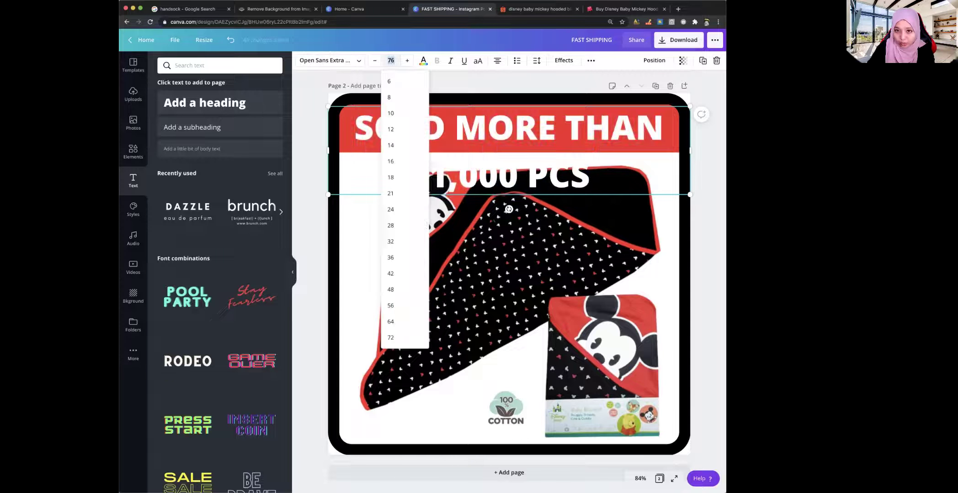
{"action": "type", "text": "48"}
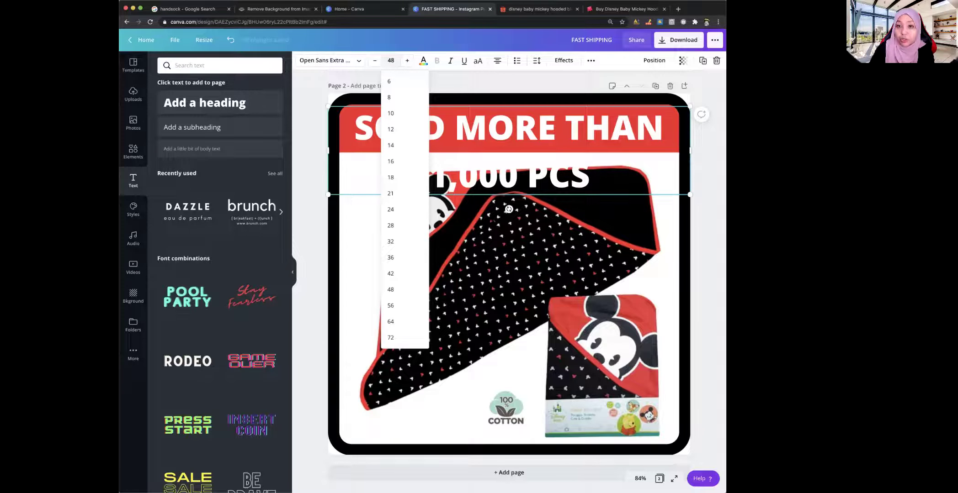
{"action": "key", "text": "Return"}
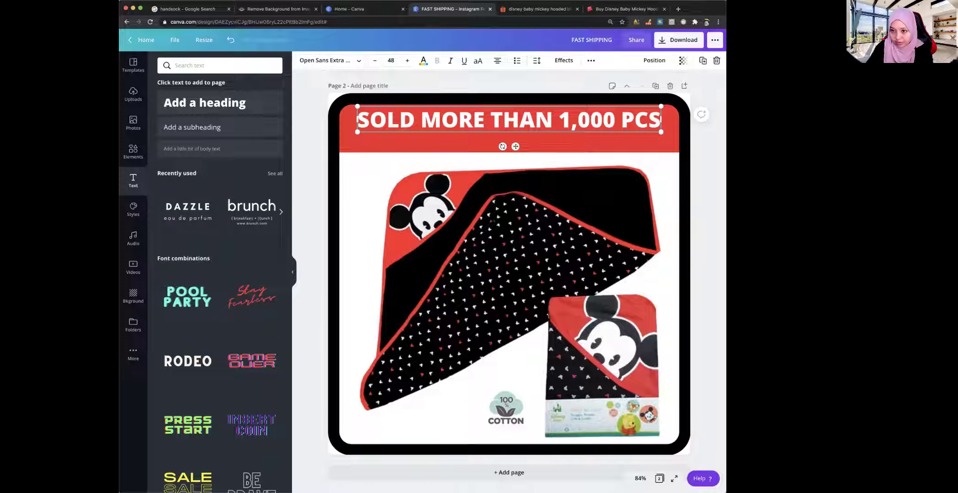
{"action": "left_click_drag", "start_coordinate": [535, 120], "coordinate": [535, 129]}
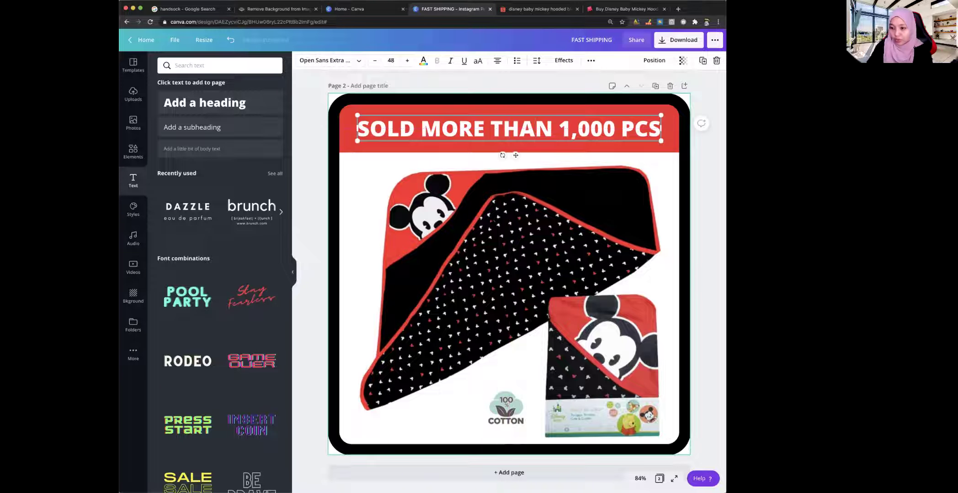
{"action": "key", "text": "Escape"}
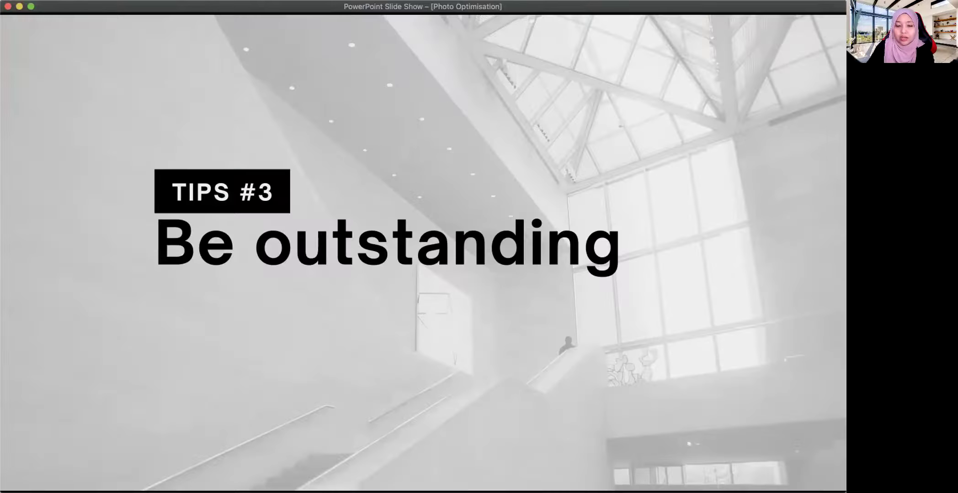
{"action": "key", "text": "Right"}
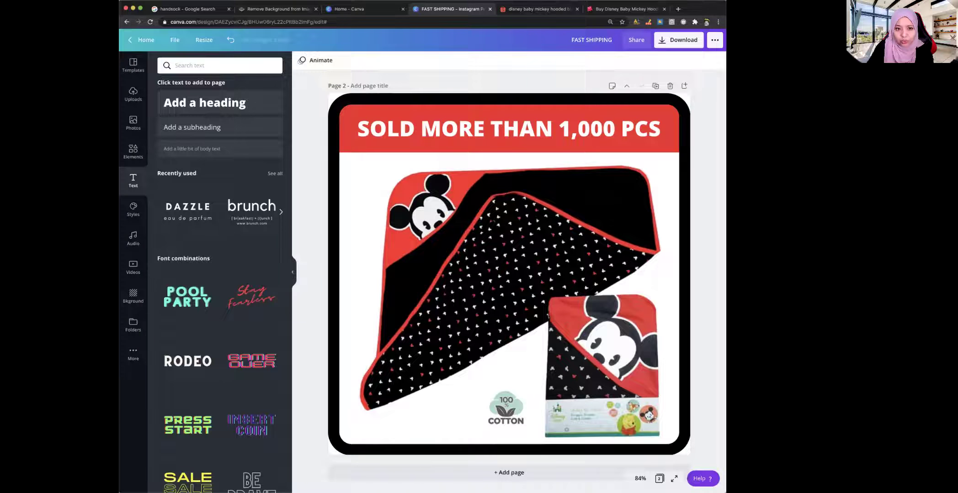
- Add a heading reading "kedai.miki" across the middle of the blanket image
{"action": "left_click", "coordinate": [205, 102]}
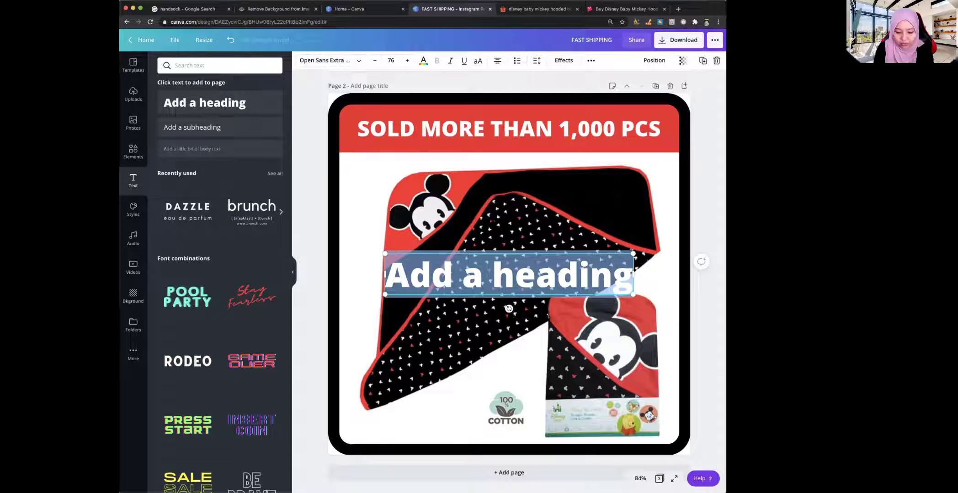
{"action": "type", "text": "kedai"}
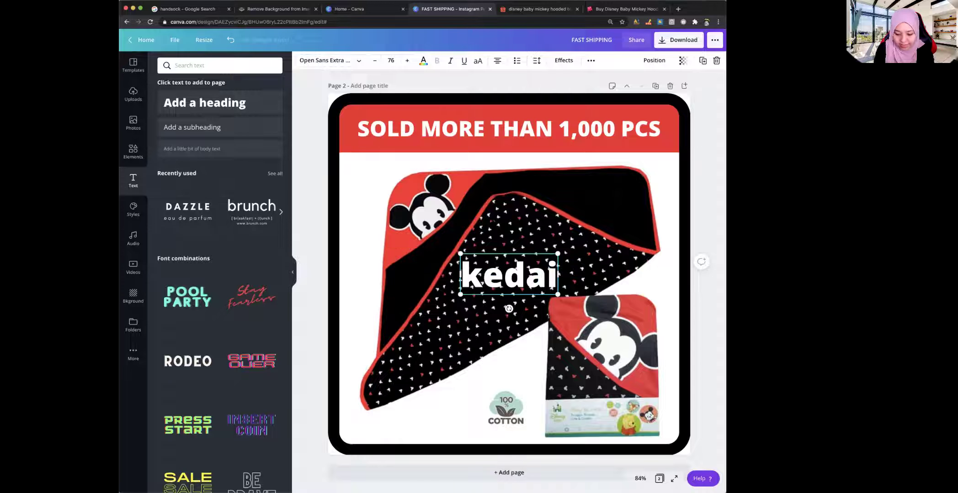
{"action": "type", "text": ".miki"}
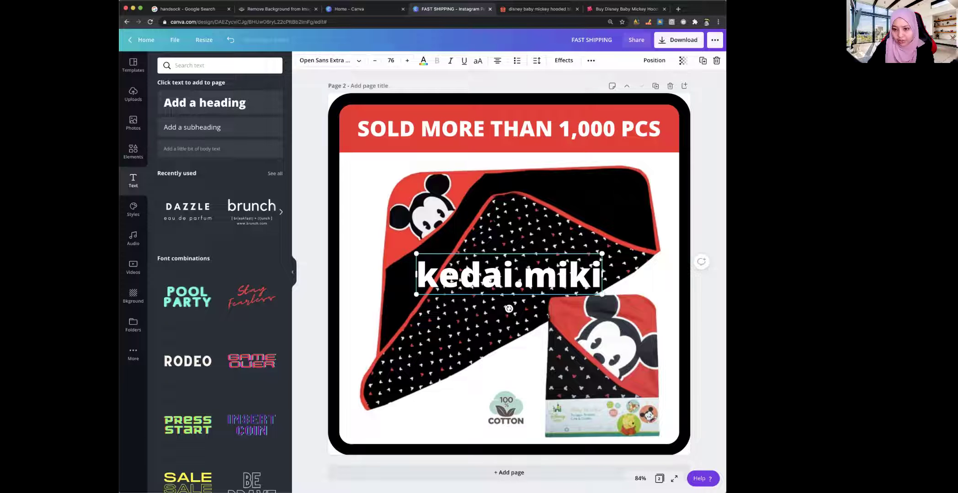
- Reduce the transparency of the "kedai.miki" heading across the blanket to 36
{"action": "key", "text": "super+a"}
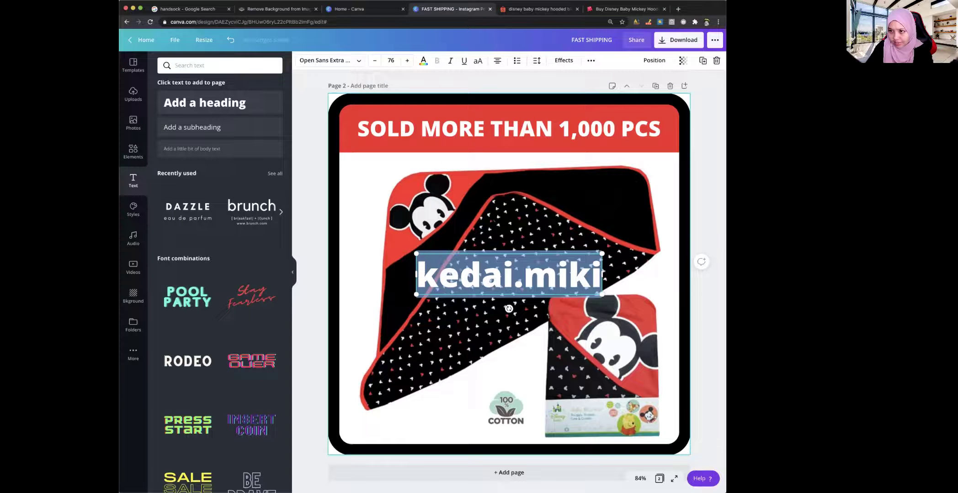
{"action": "left_click", "coordinate": [683, 60]}
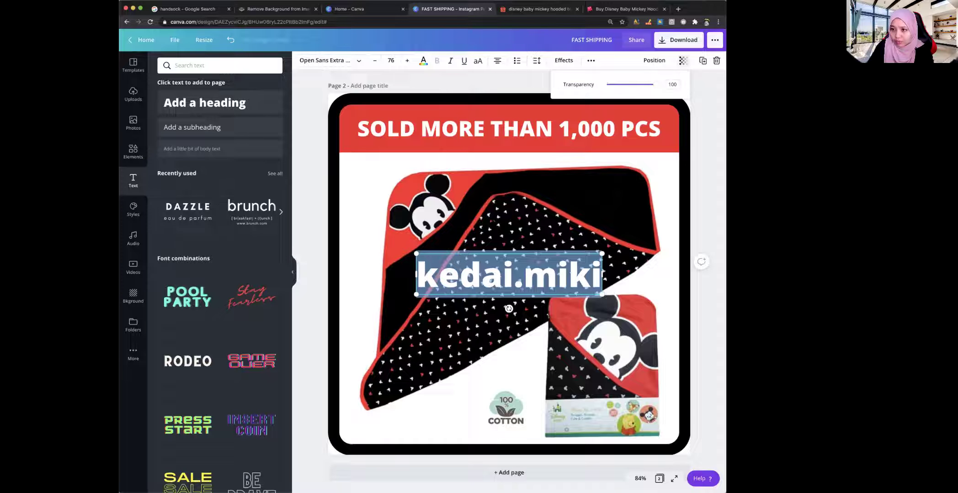
{"action": "left_click_drag", "start_coordinate": [655, 84], "coordinate": [625, 84]}
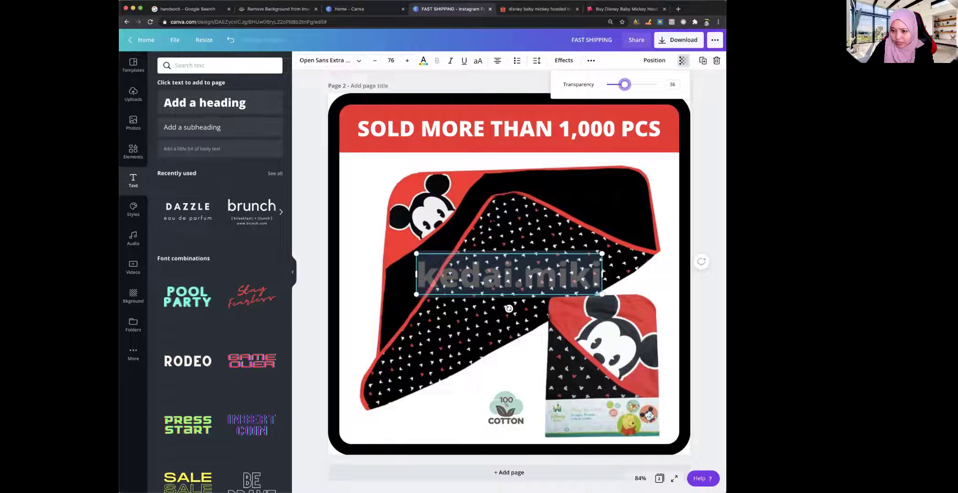
{"action": "key", "text": "Escape"}
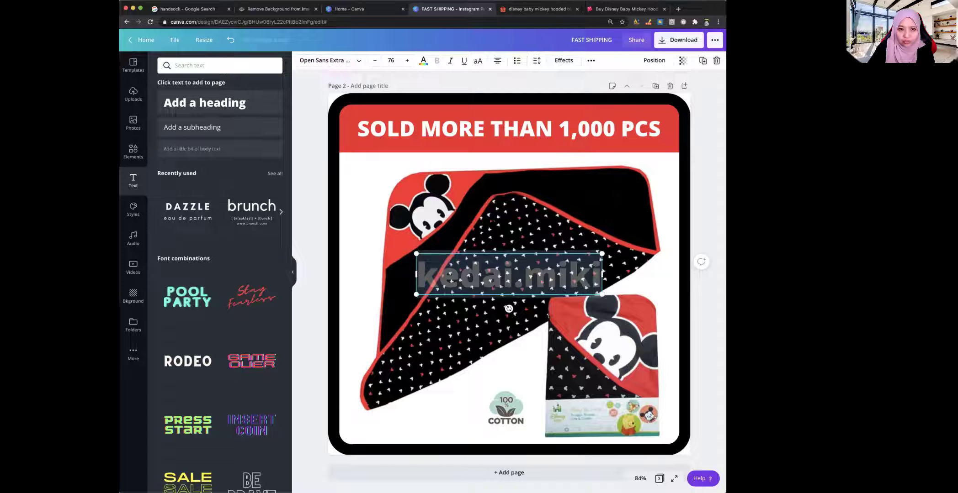
- Search the fonts for "calligraphy" and set the "kedai.miki" watermark's font to Charm
{"action": "left_click", "coordinate": [328, 60]}
{"action": "type", "text": "calligraphy"}
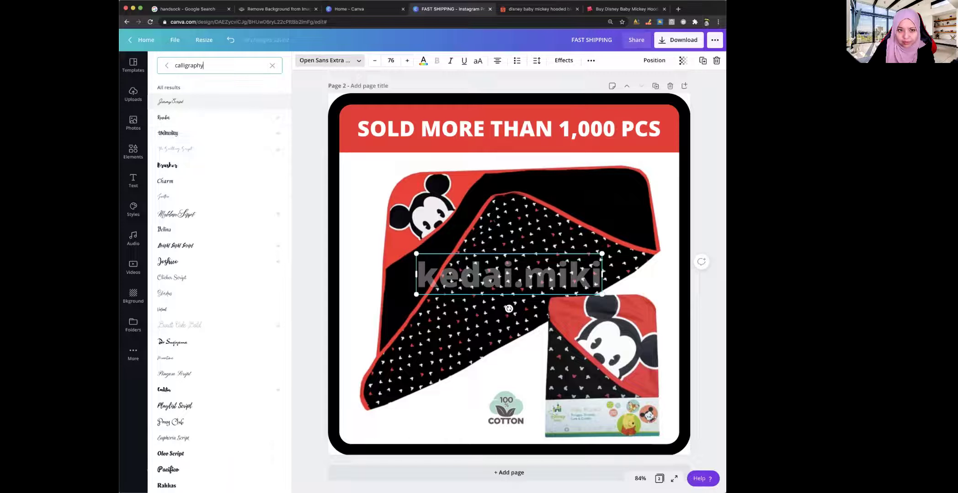
{"action": "left_click", "coordinate": [183, 117]}
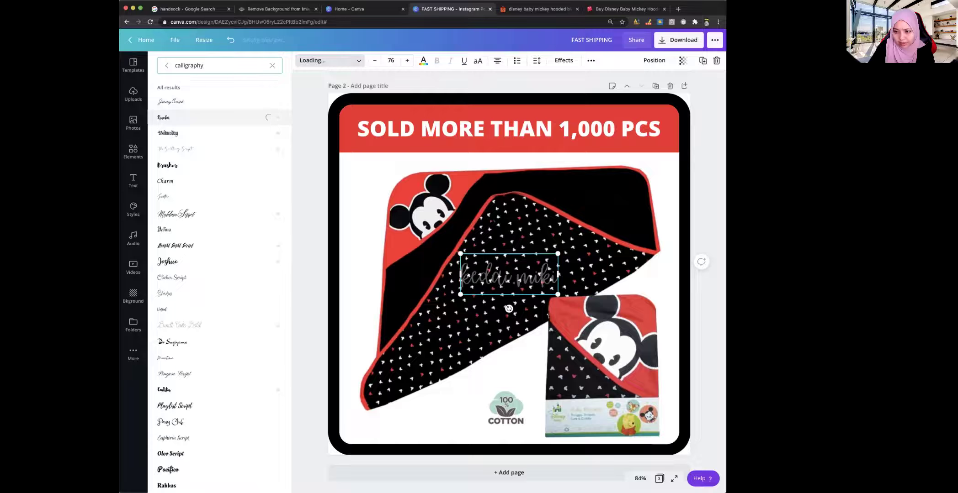
{"action": "left_click", "coordinate": [165, 181]}
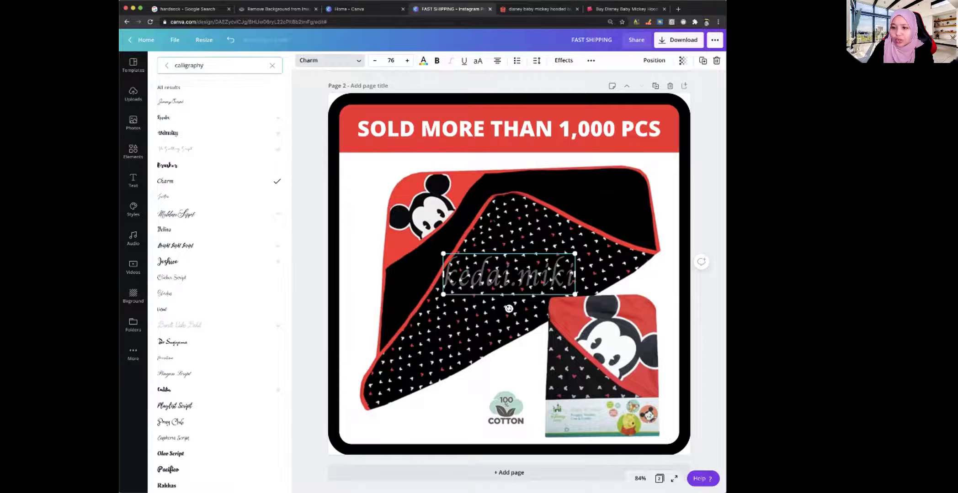
{"action": "key", "text": "Escape"}
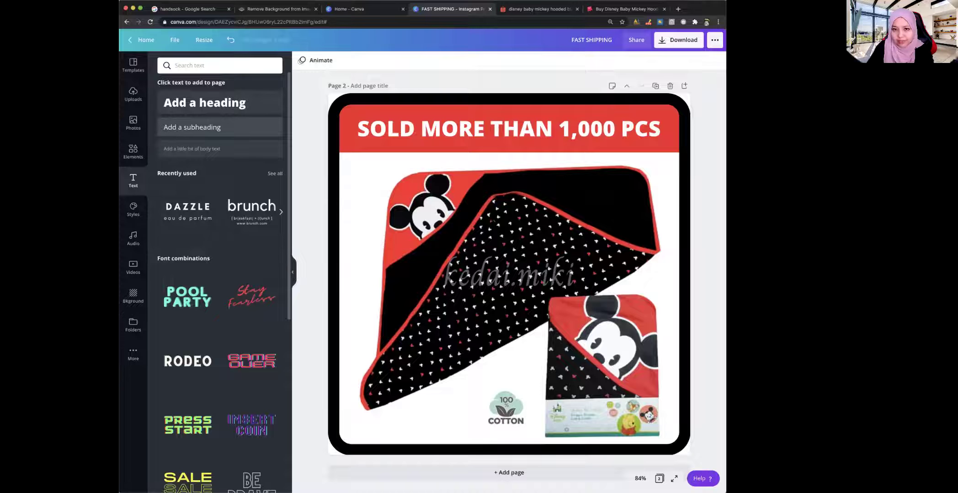
- Add a subheading reading "kedai.miki", shrink it to about size 20.3 and centre it on the black frame above the red banner
{"action": "left_click", "coordinate": [201, 128]}
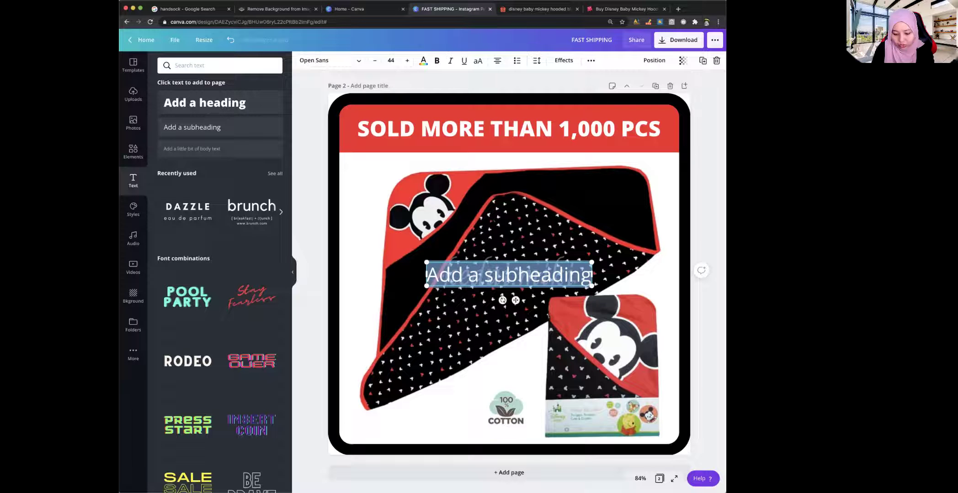
{"action": "type", "text": "kedai."}
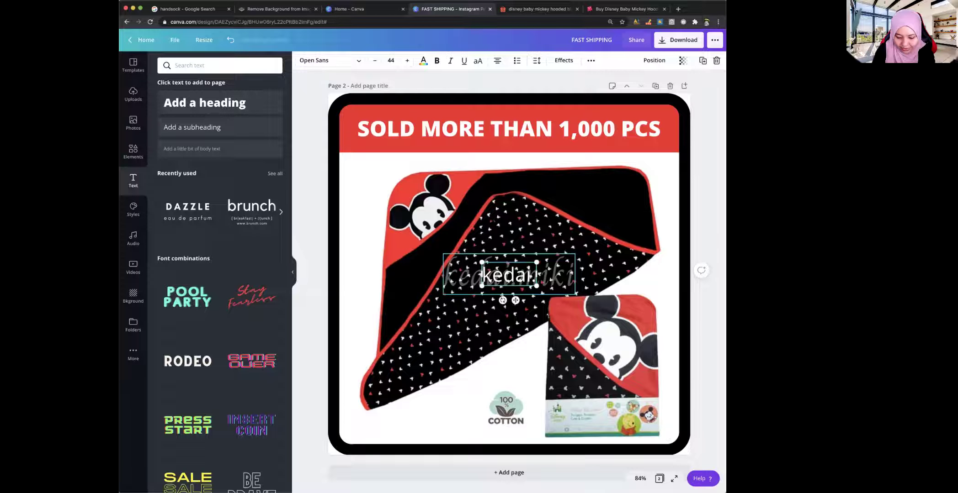
{"action": "type", "text": "miki"}
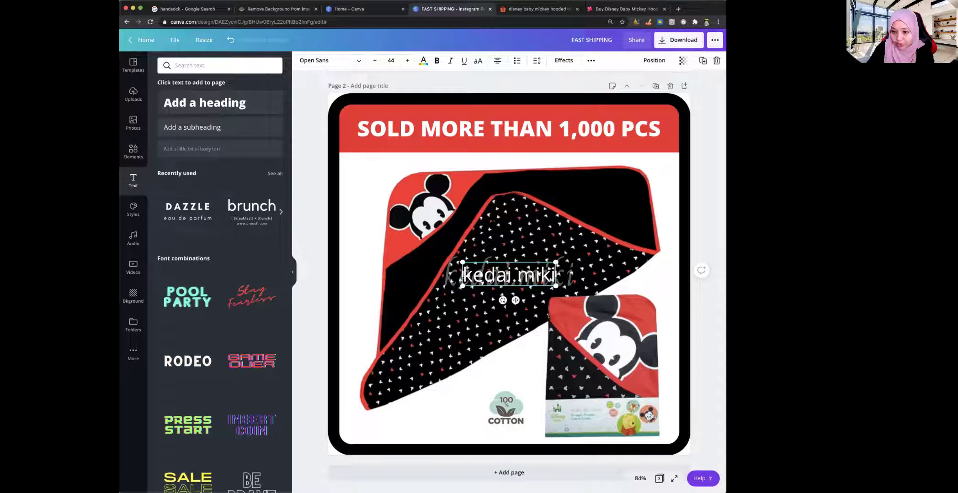
{"action": "left_click_drag", "start_coordinate": [515, 297], "coordinate": [509, 100]}
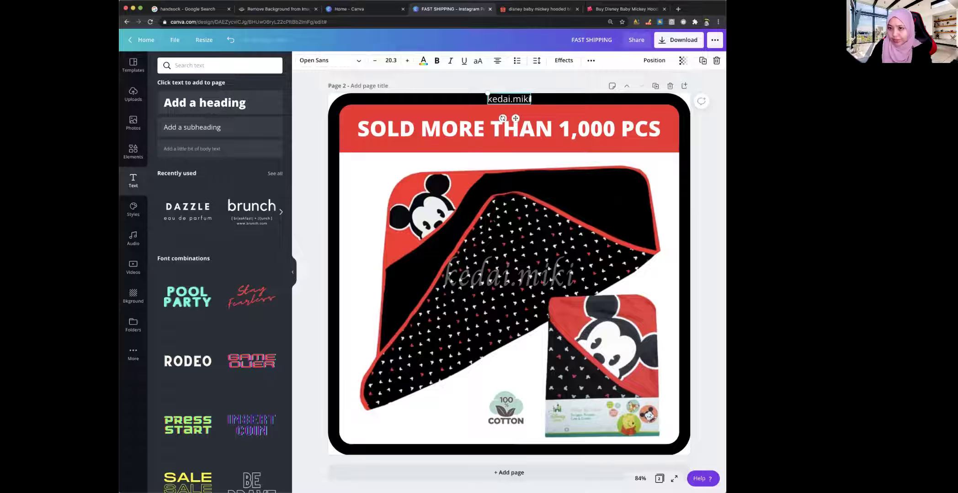
{"action": "key", "text": "Escape"}
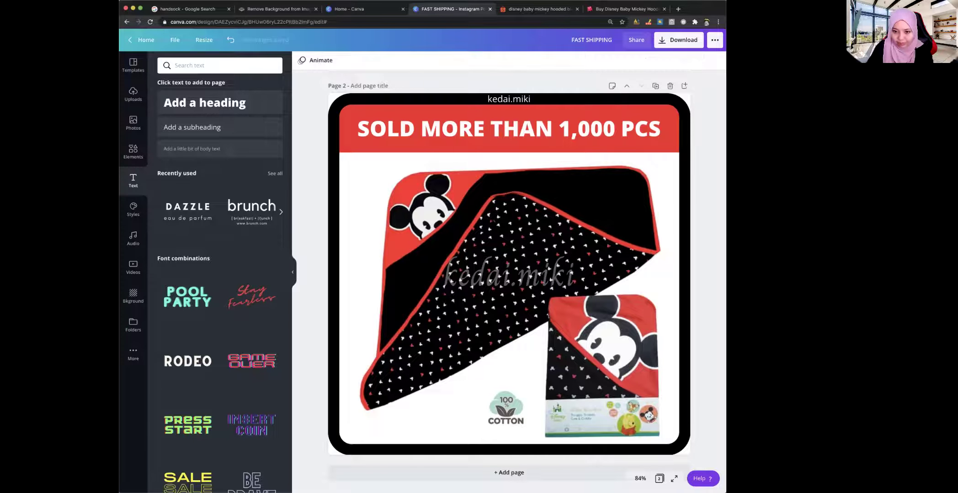
{"action": "key", "text": "super+Tab"}
{"action": "key", "text": "Right"}
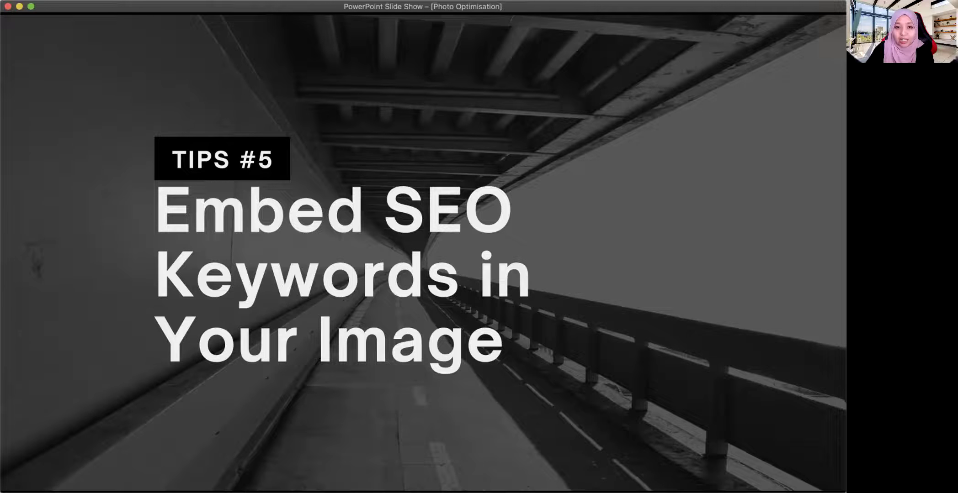
{"action": "key", "text": "Right"}
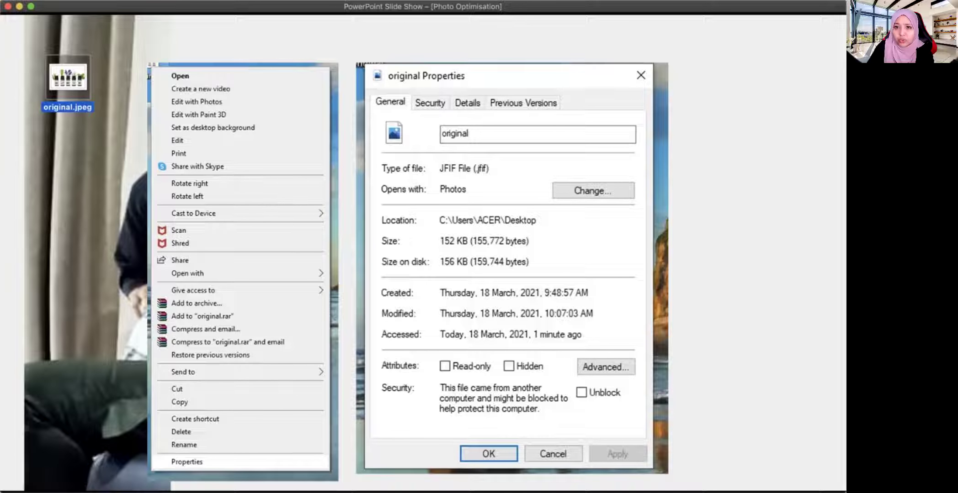
{"action": "key", "text": "Right"}
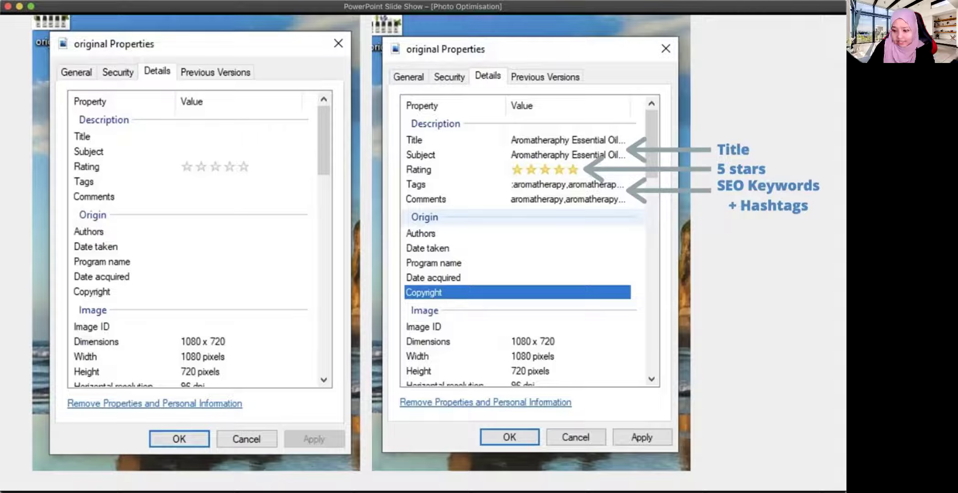
{"action": "key", "text": "Right"}
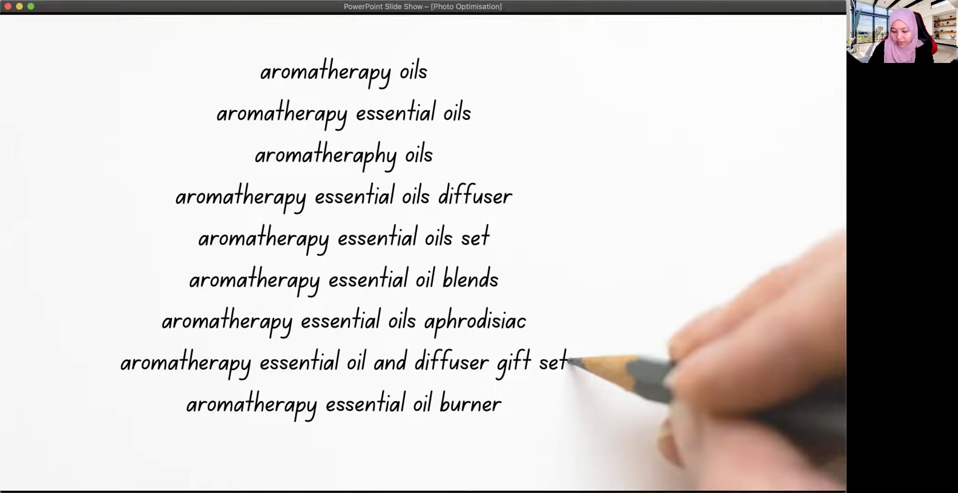
{"action": "key", "text": "Right"}
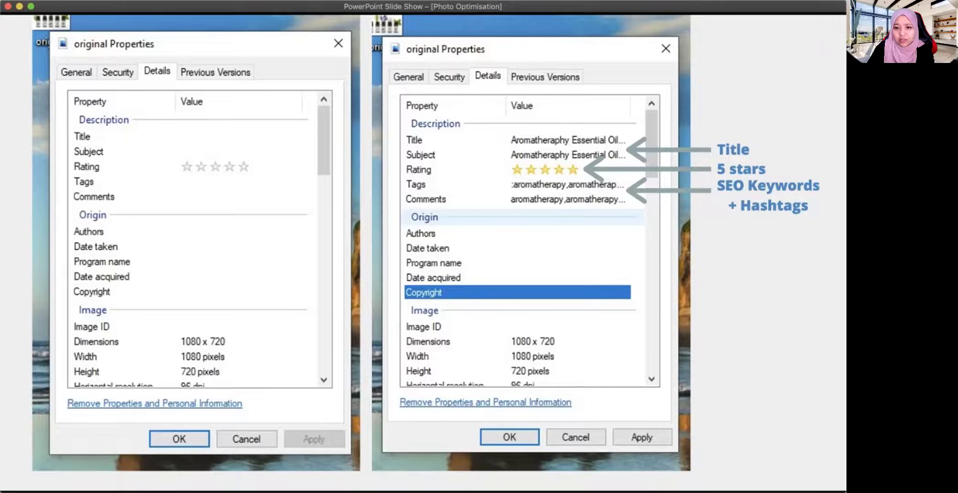
{"action": "key", "text": "Right"}
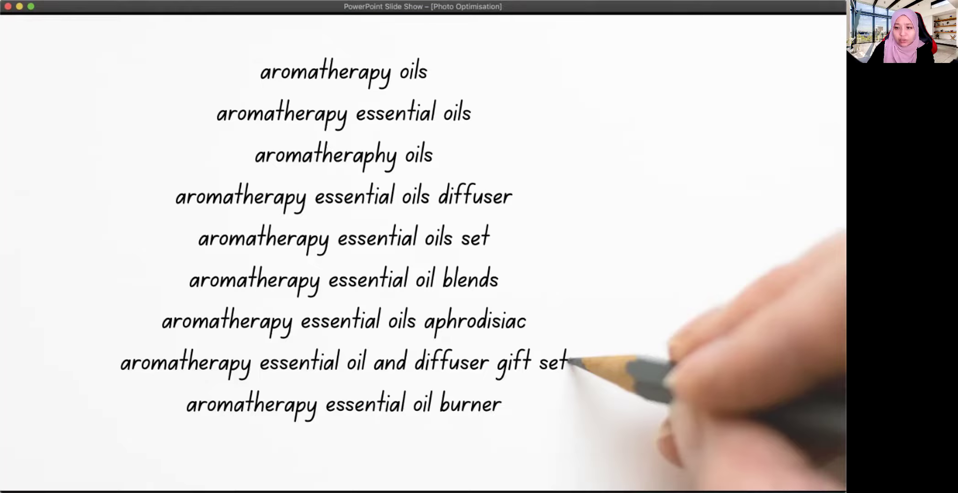
{"action": "key", "text": "Right"}
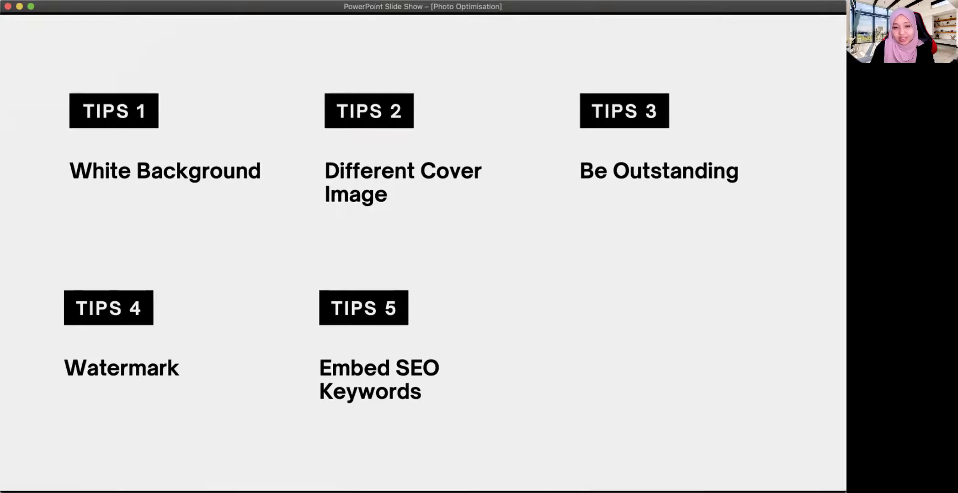